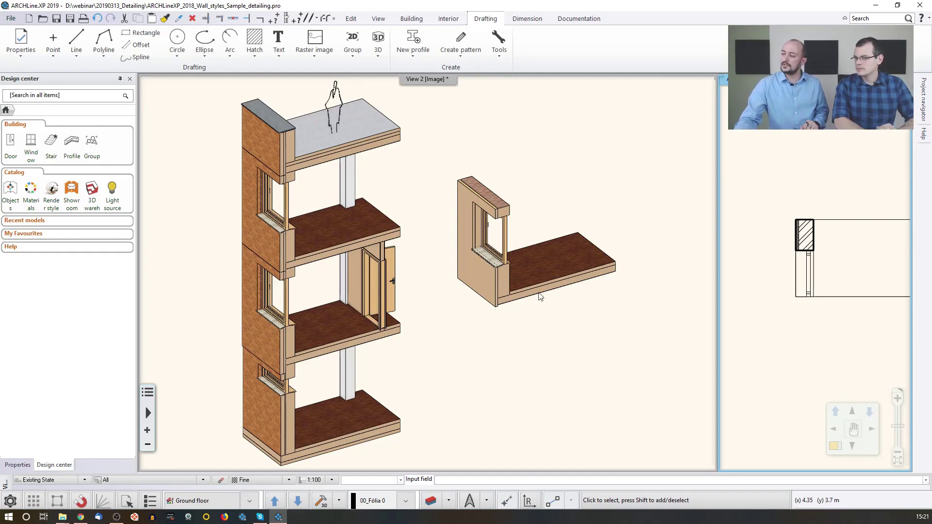
- Select the small model's wall to list its properties, a 0.46 m total thickness
middle_click_drag(819, 238, 811, 241)
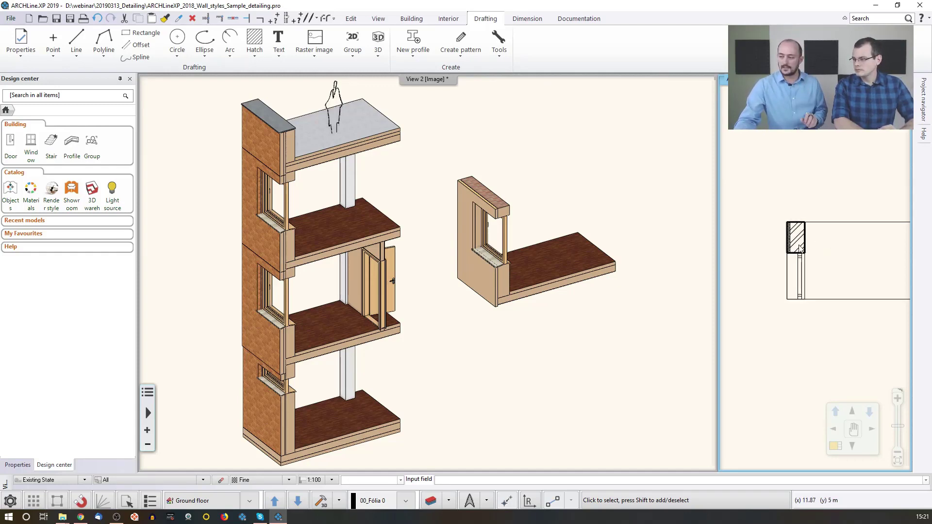
left_click(799, 248)
- Set the 0.38 m Brick3 layer's function to Core layer in the wall's compound structure
double_click(817, 287)
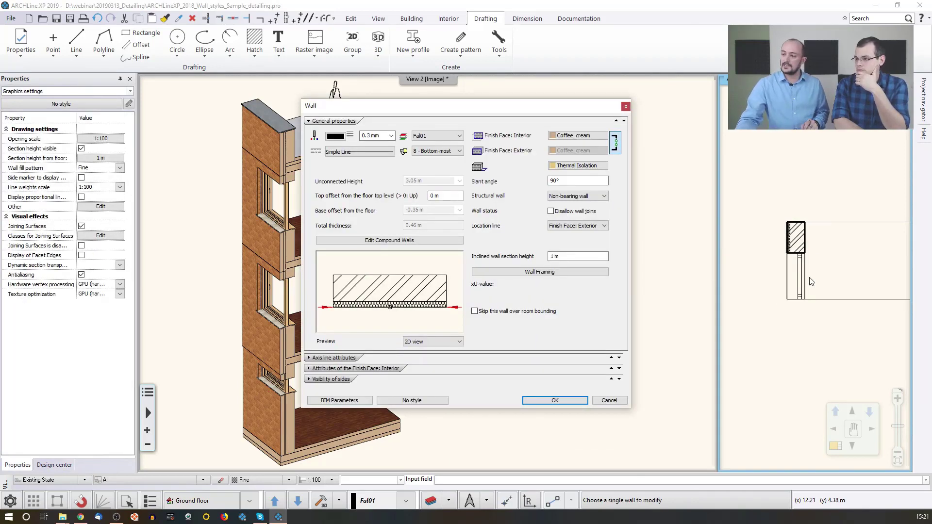
left_click(410, 240)
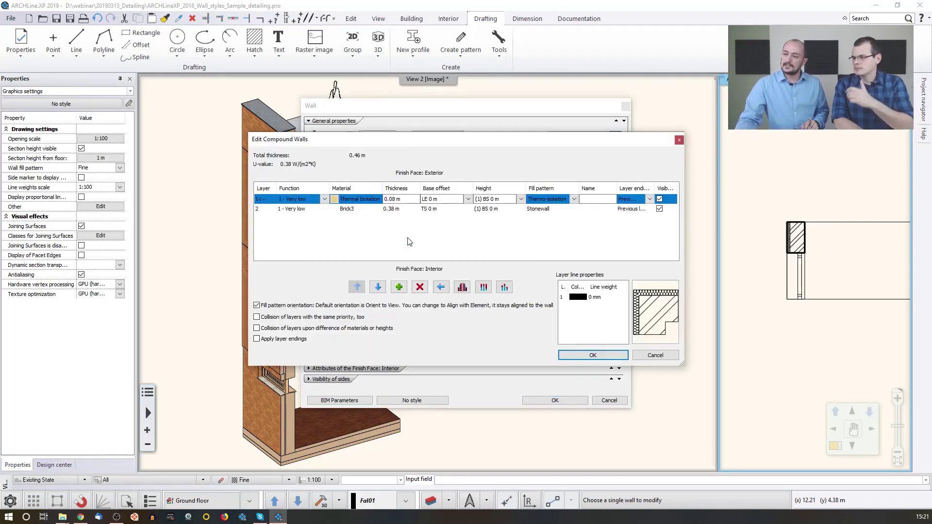
left_click(295, 210)
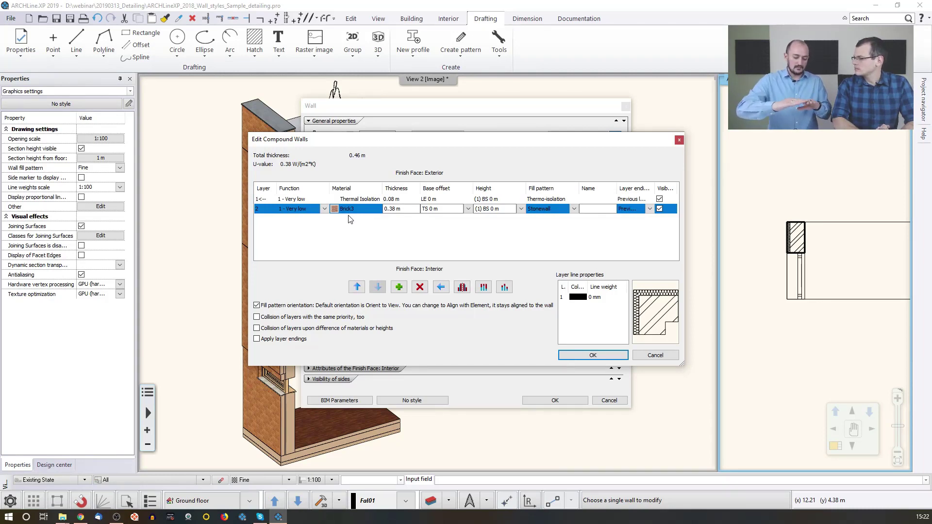
left_click(324, 208)
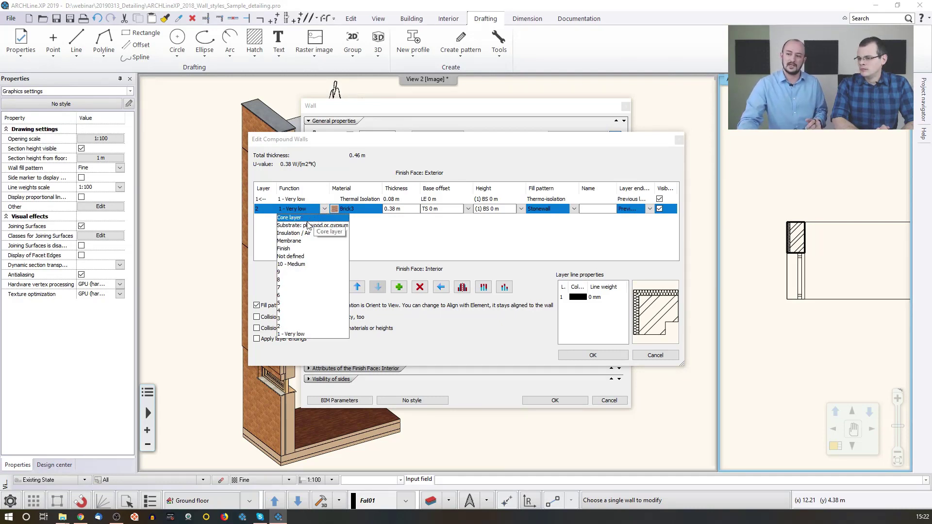
left_click(308, 220)
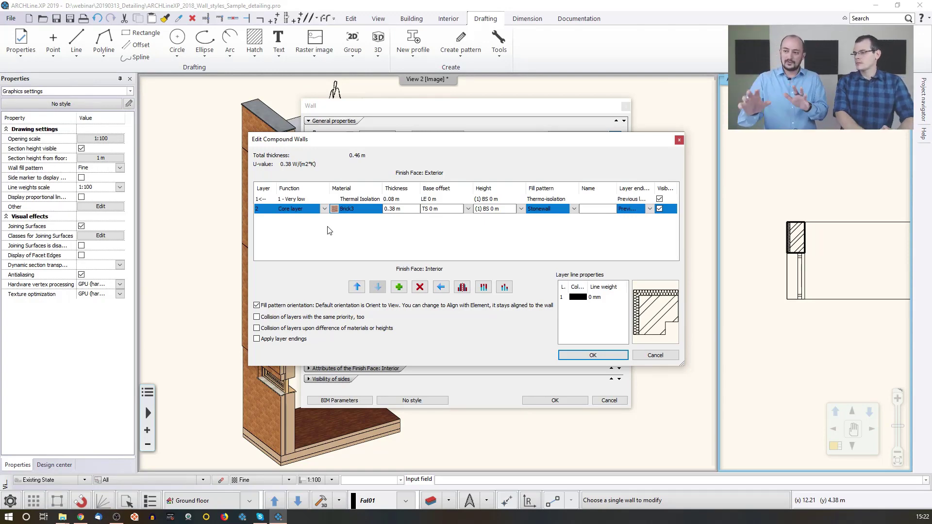
left_click(607, 358)
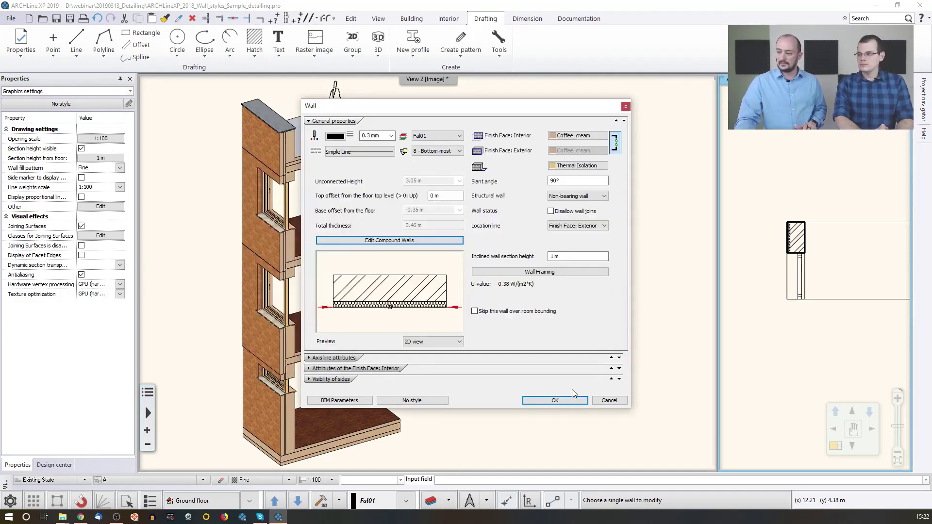
left_click(554, 399)
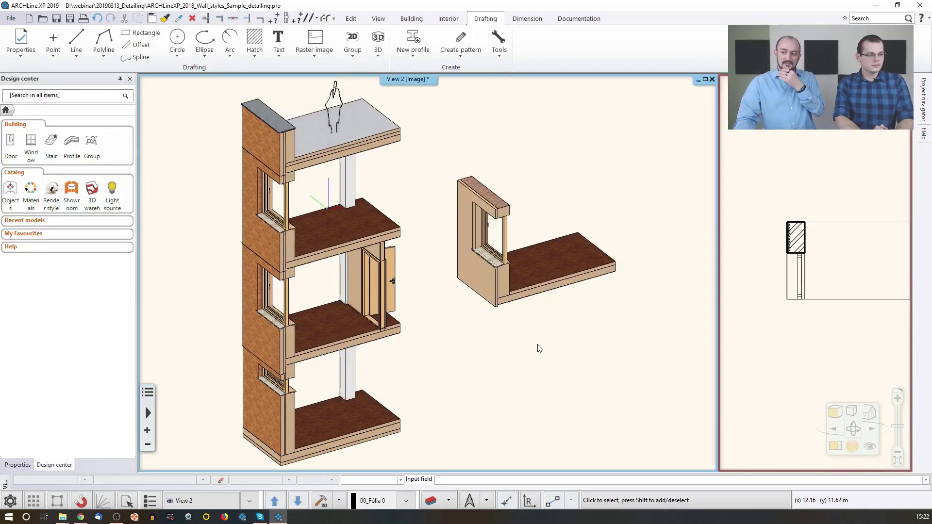
- Enlarge the 2D plan view and start a new section with Hatch on section enabled
left_click(773, 194)
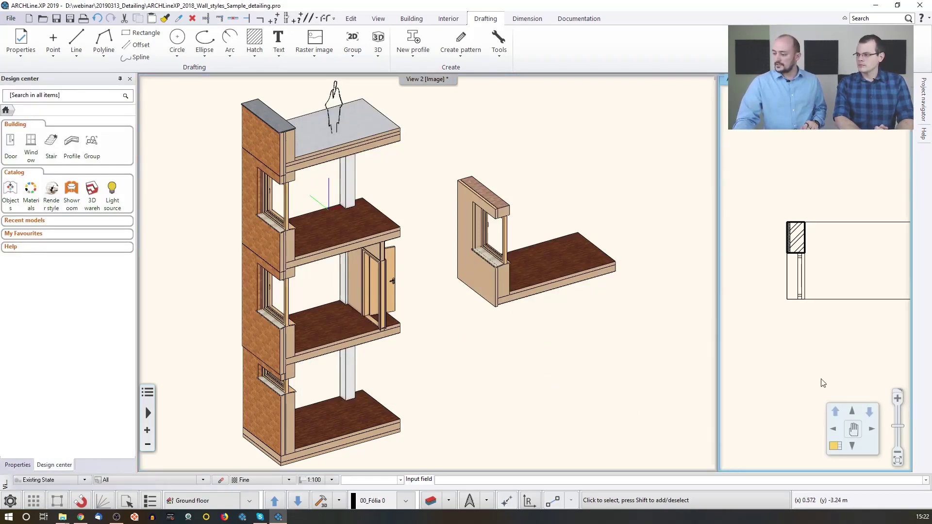
left_click(529, 454)
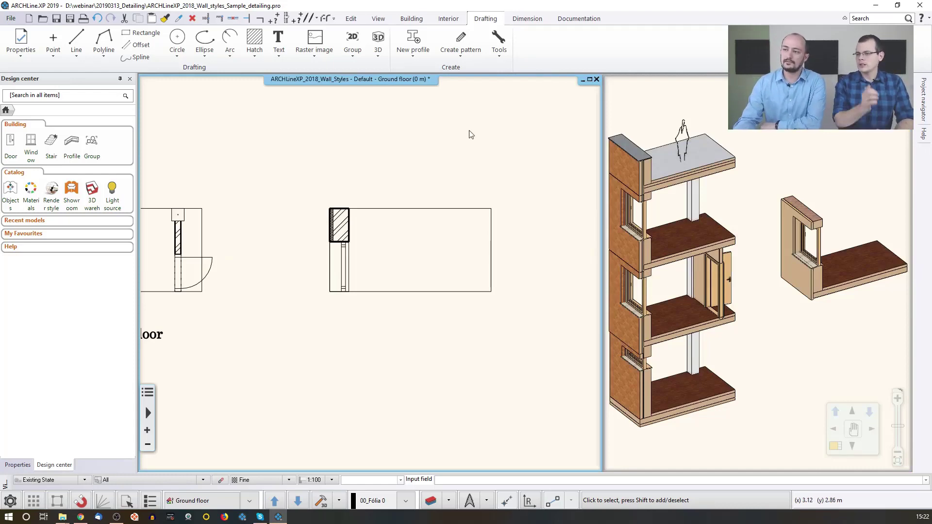
left_click(528, 24)
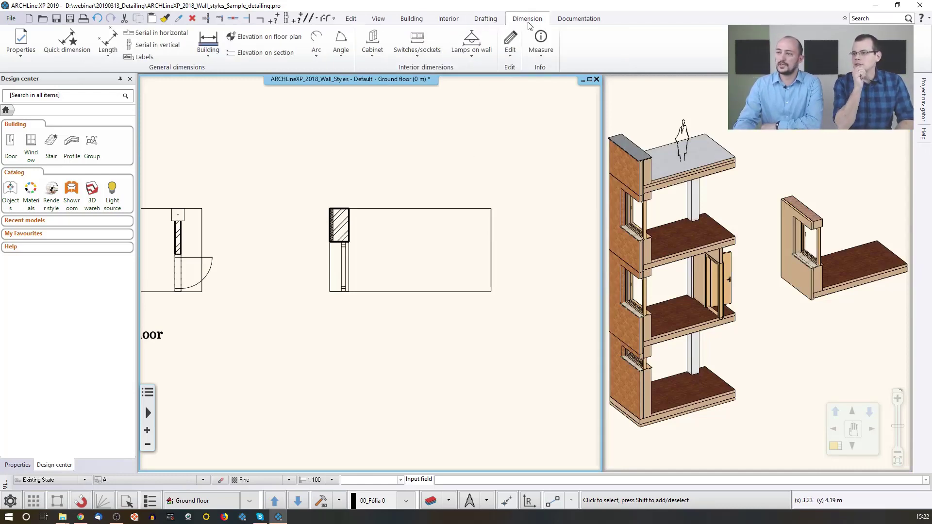
left_click(578, 19)
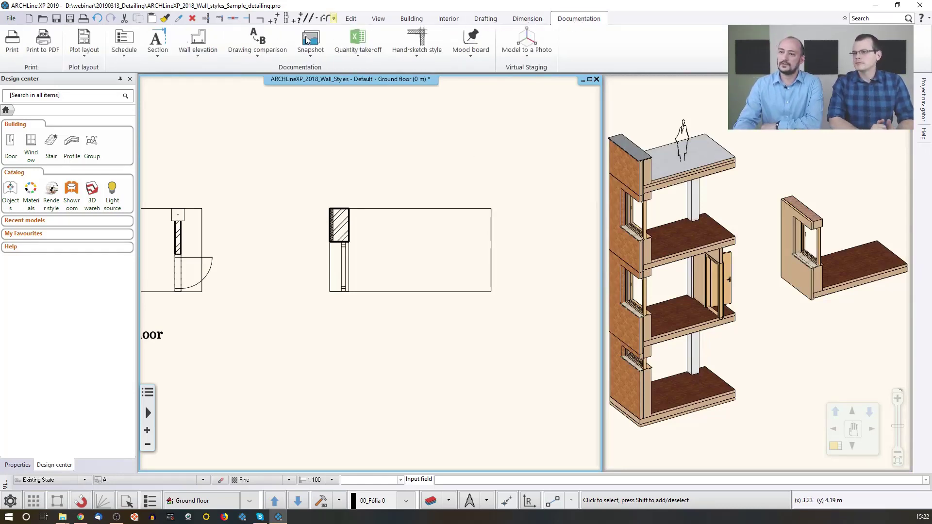
left_click(156, 40)
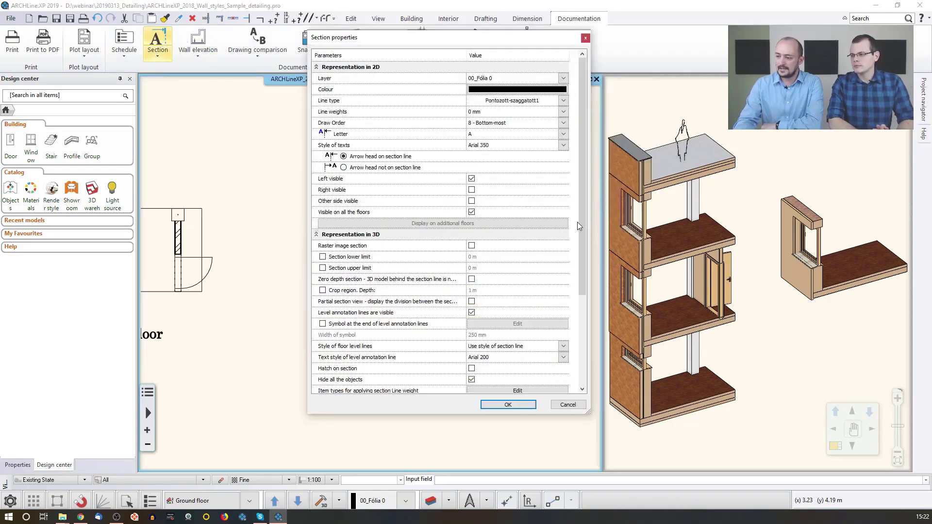
left_click_drag(584, 206, 581, 280)
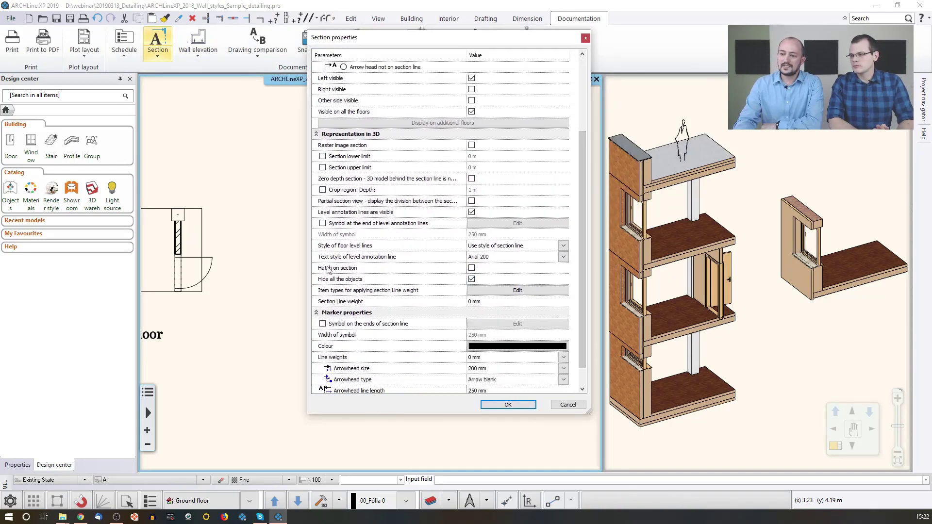
left_click(471, 269)
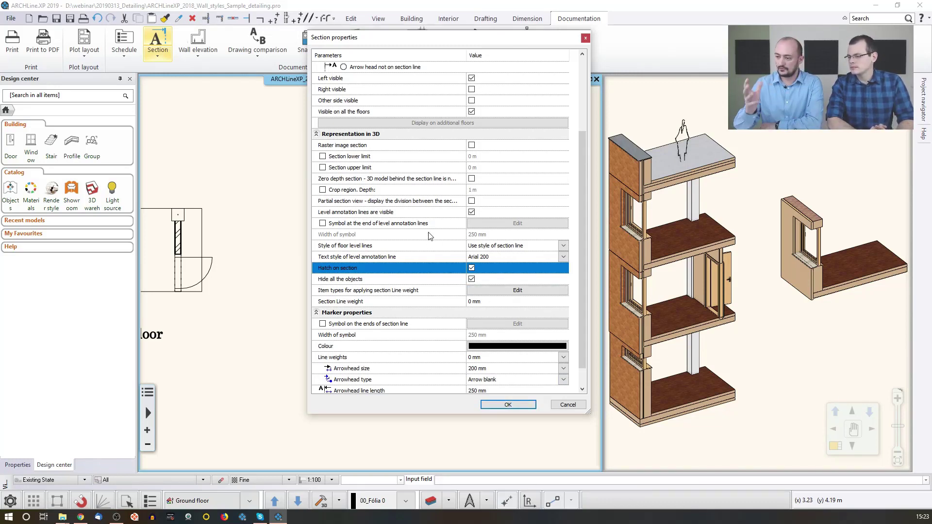
- Draw section line A-A across the wall plan, set its view side, and generate the section
left_click(509, 405)
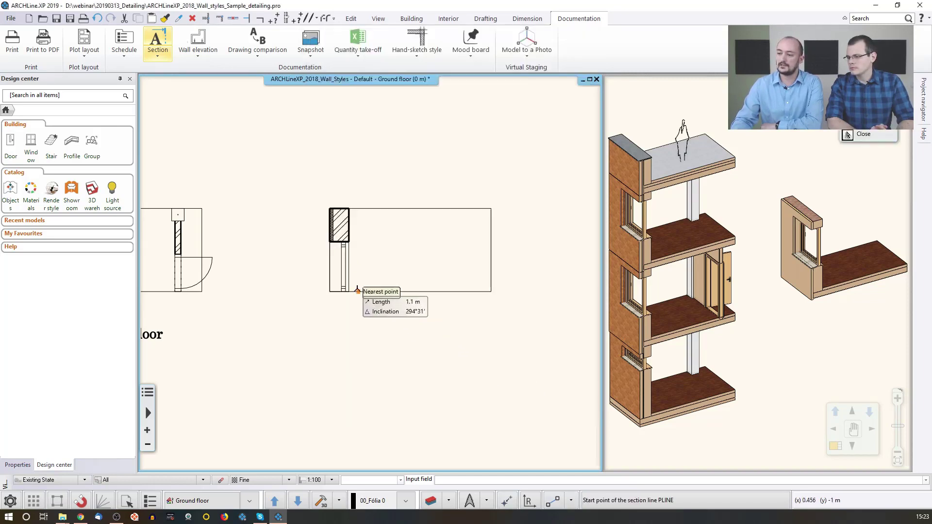
scroll(292, 265, "up", 1)
left_click(304, 268)
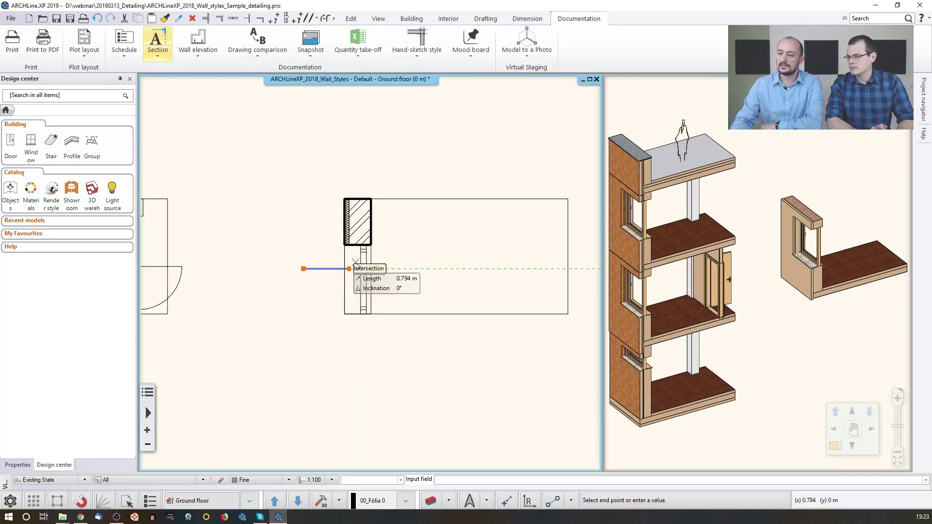
left_click(443, 262)
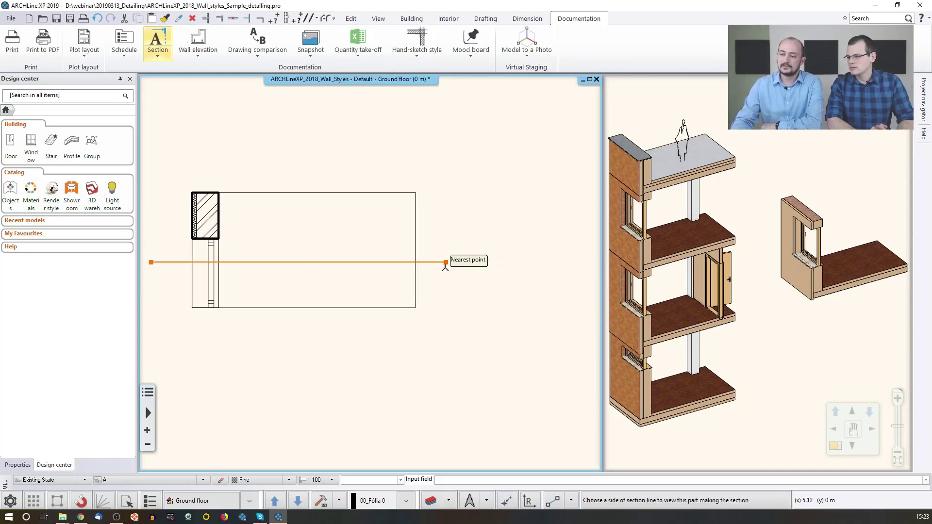
scroll(360, 315, "down", 1)
scroll(359, 315, "down", 1)
middle_click_drag(326, 307, 360, 290)
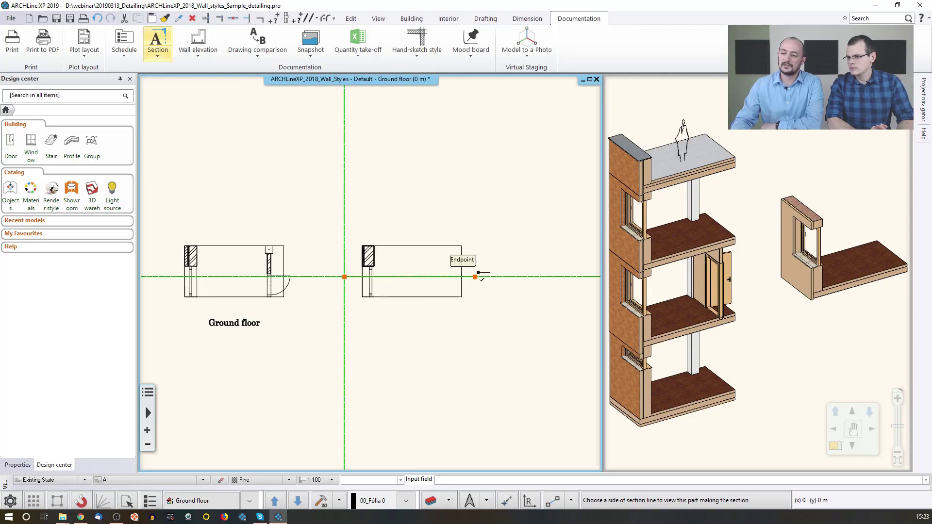
left_click(410, 324)
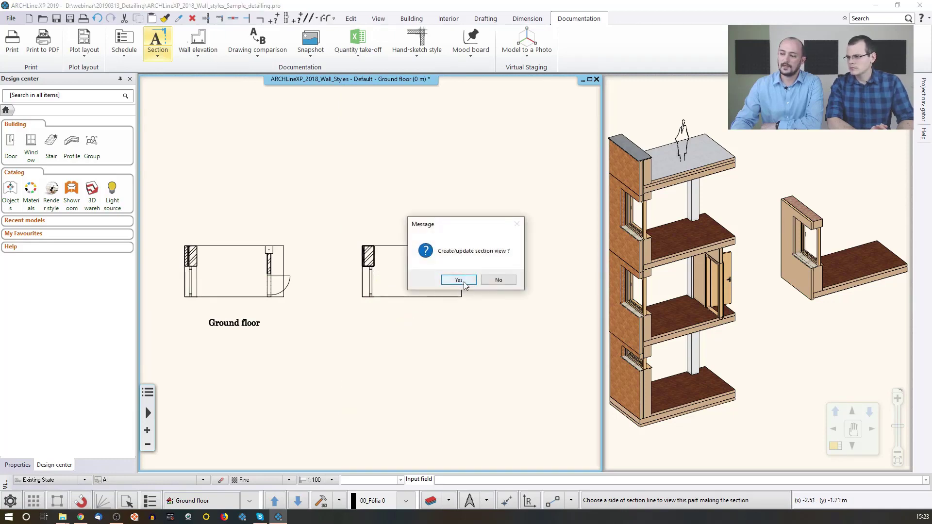
left_click(458, 280)
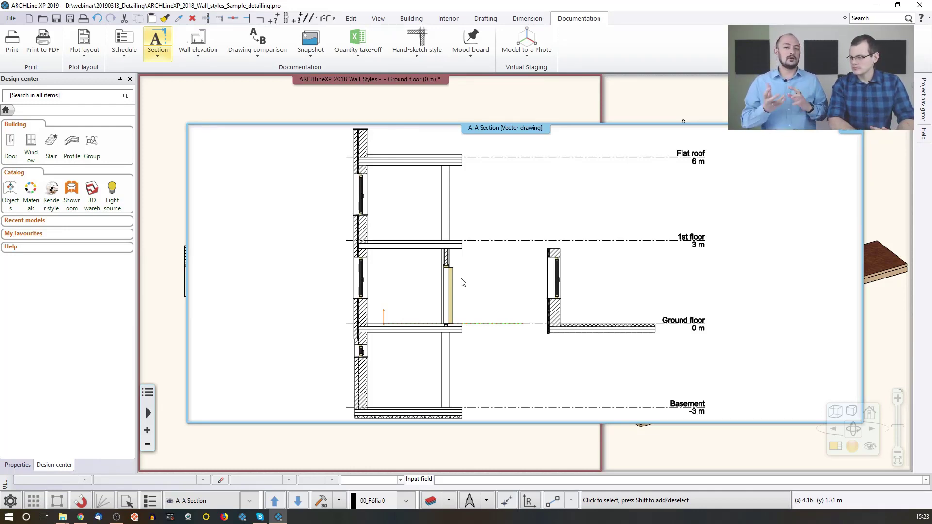
left_click(411, 113)
- Enable Partial section view in section A-A's properties and update the section view
right_click(404, 281)
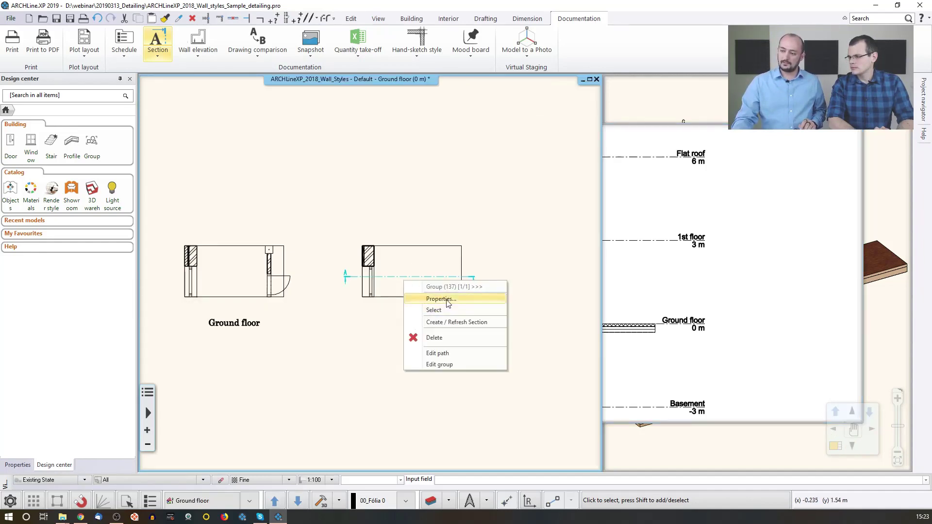
left_click(447, 299)
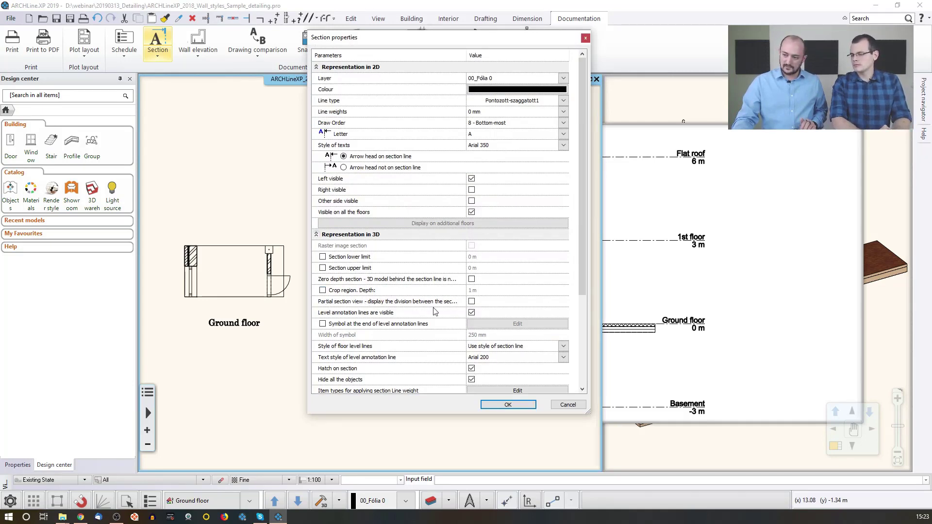
left_click(471, 301)
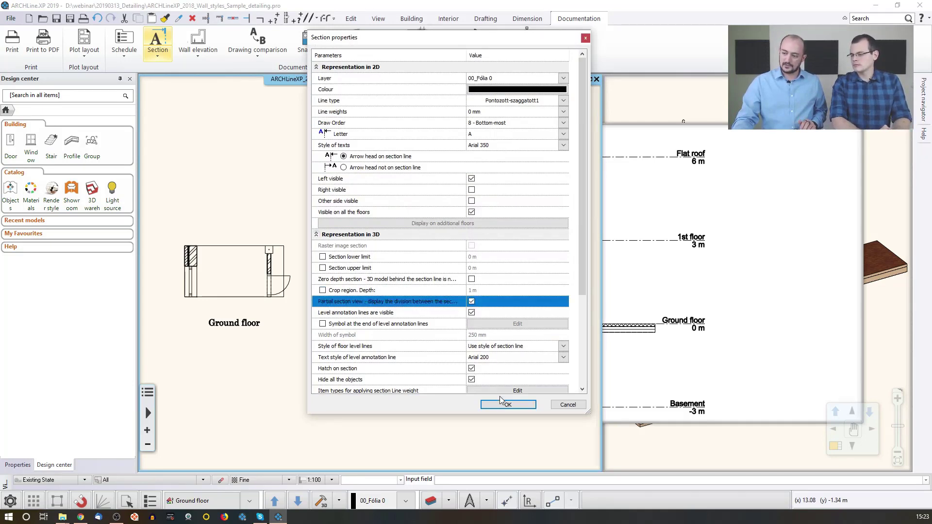
left_click(508, 403)
left_click(459, 281)
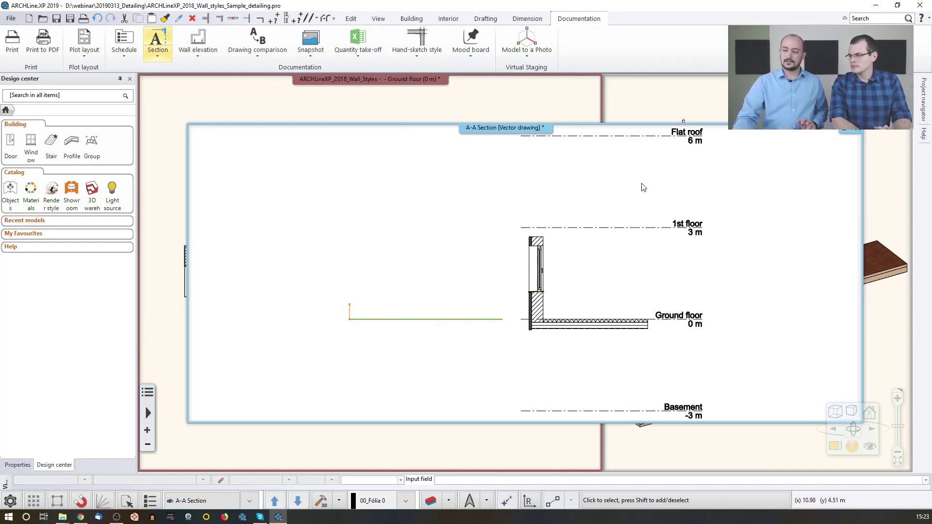
- Turn off level annotation lines in section A-A's properties and regenerate the section view
left_click(270, 103)
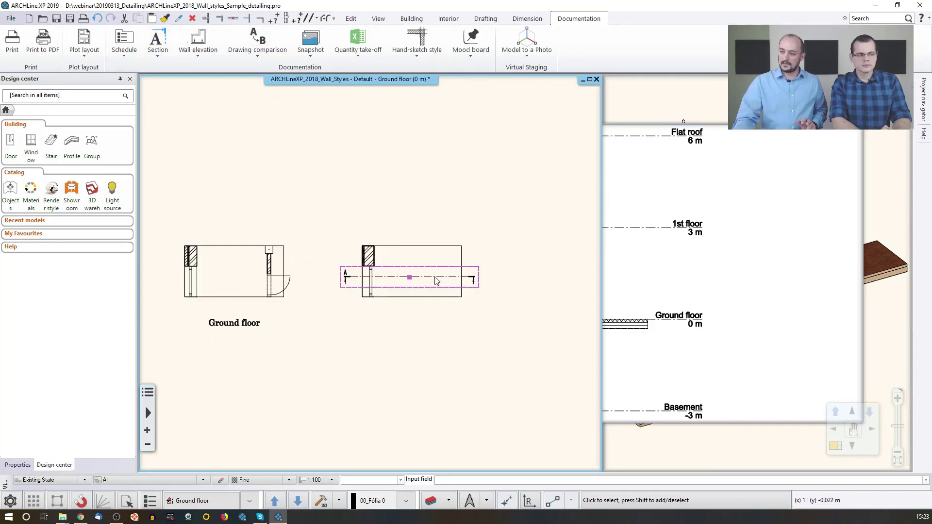
right_click(435, 277)
left_click(474, 297)
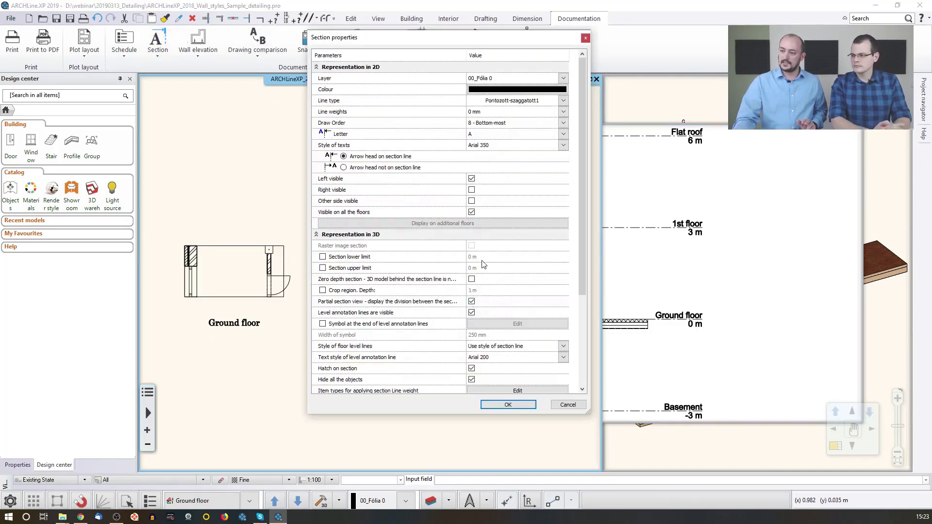
left_click(471, 313)
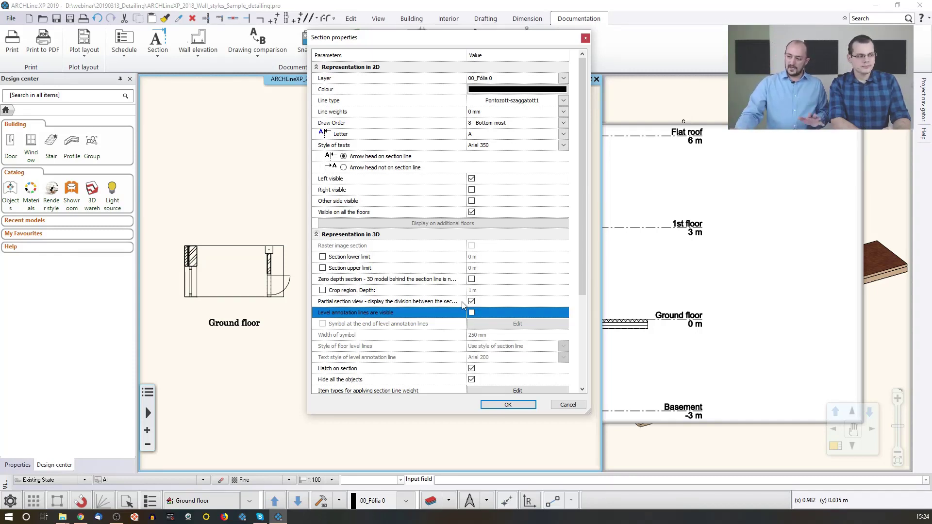
left_click(504, 405)
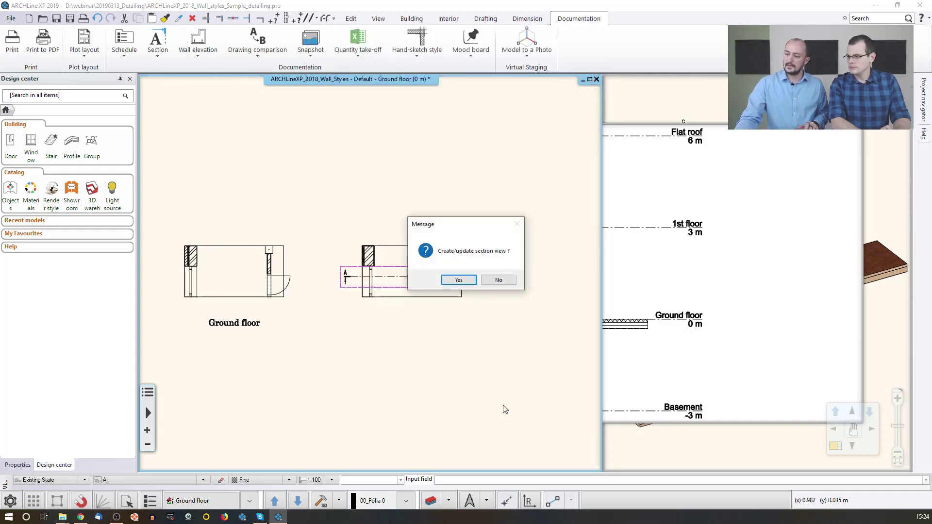
left_click(459, 280)
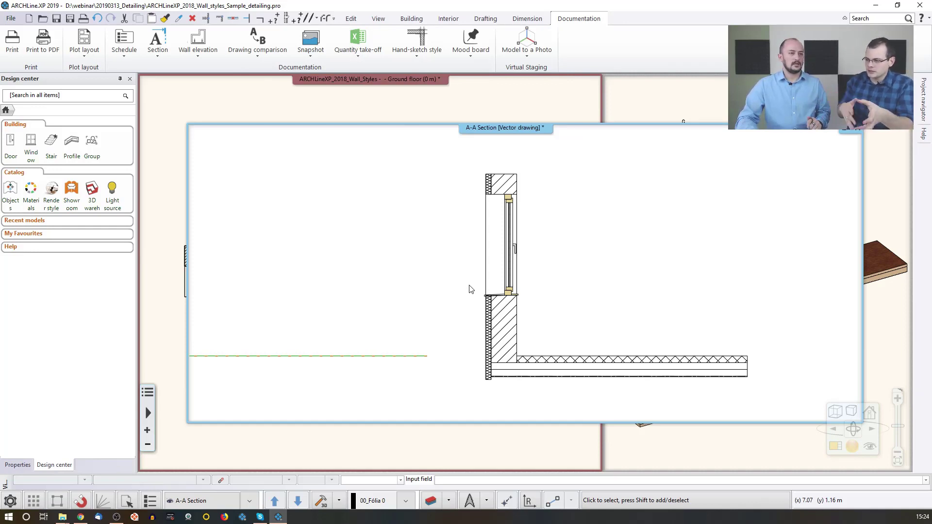
- Select the ground-floor slab in the A-A section and open its Slab properties
left_click(507, 268)
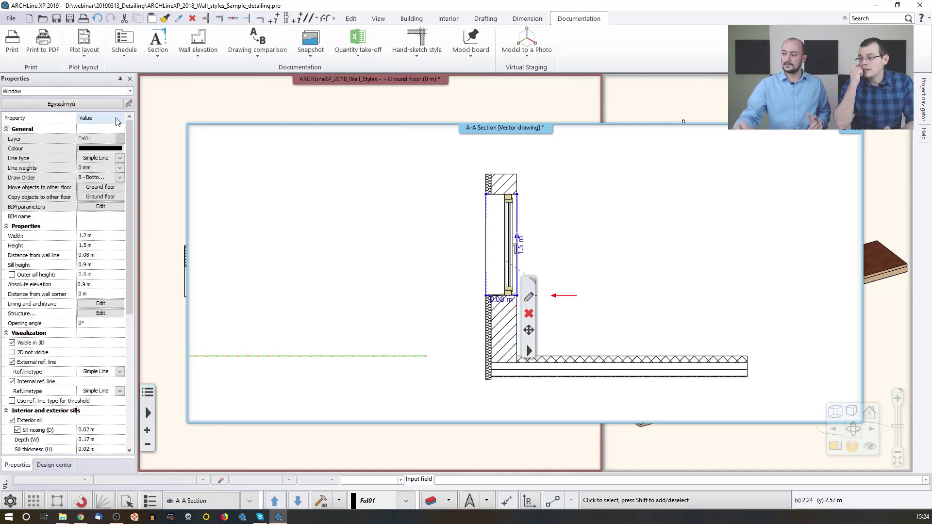
left_click(383, 210)
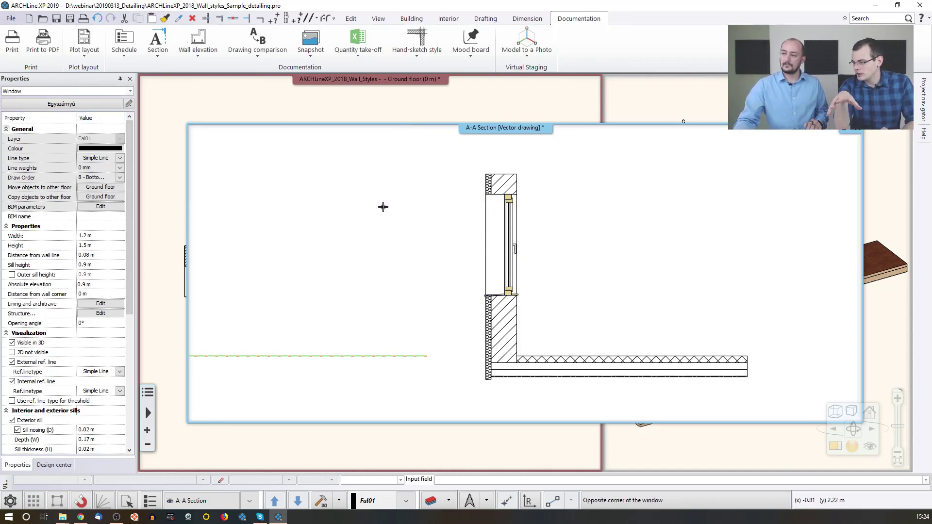
left_click(384, 211)
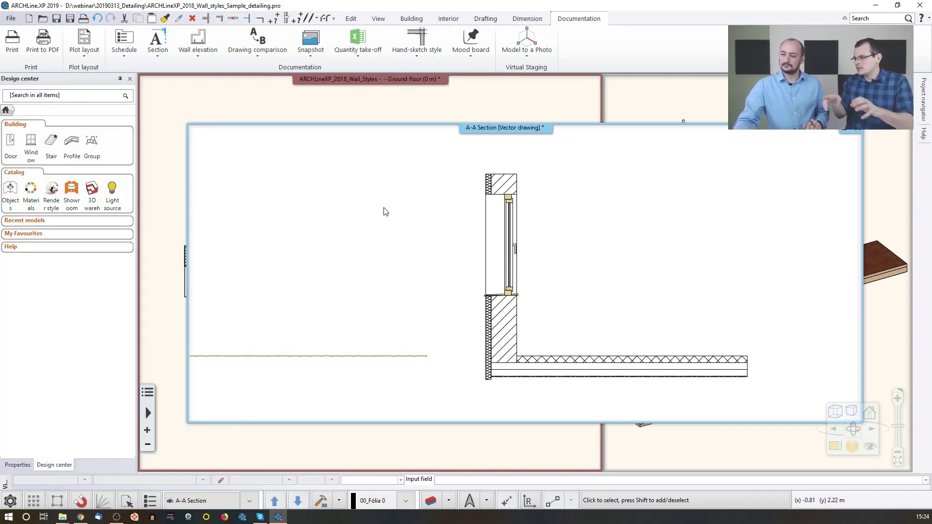
scroll(385, 212, "down", 2)
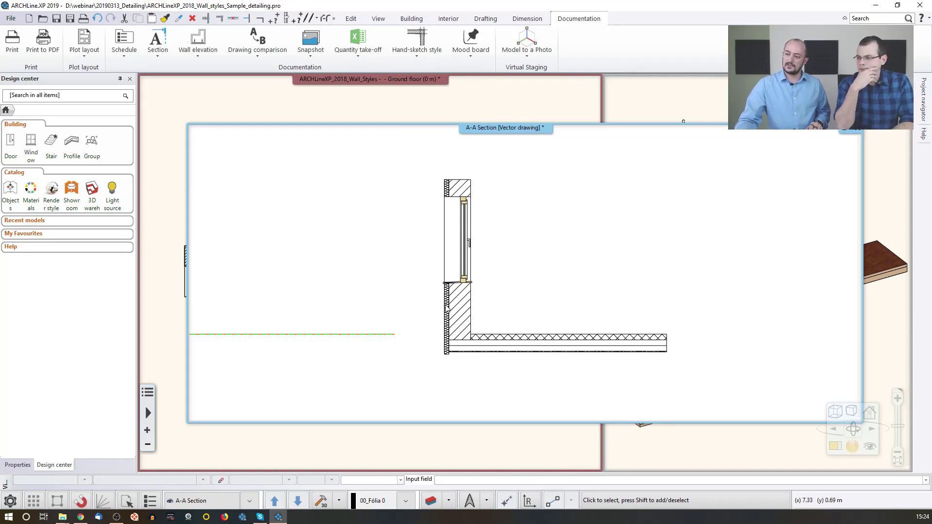
scroll(540, 350, "right", 2)
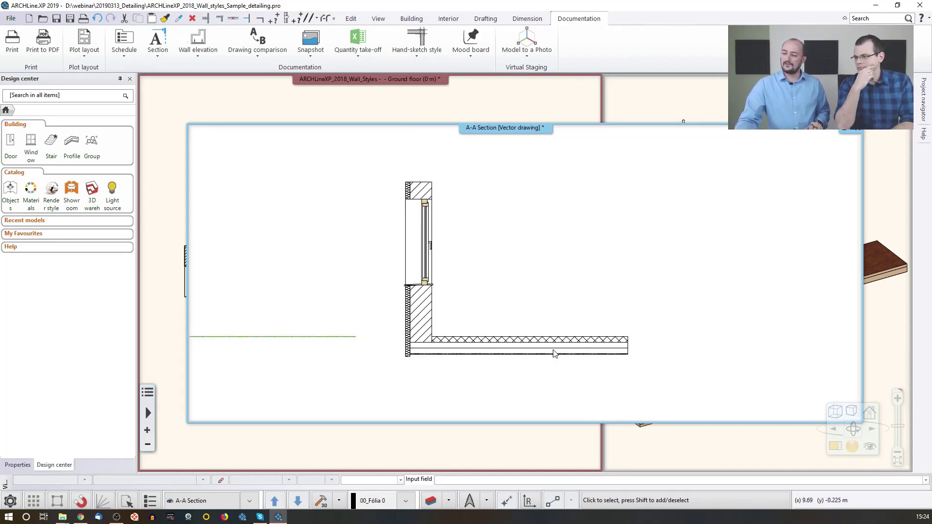
left_click(525, 353)
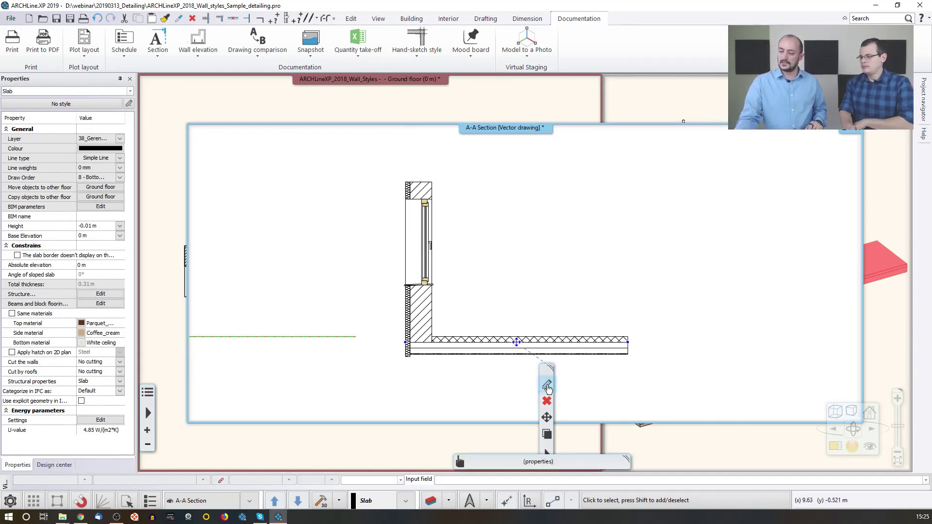
left_click(548, 387)
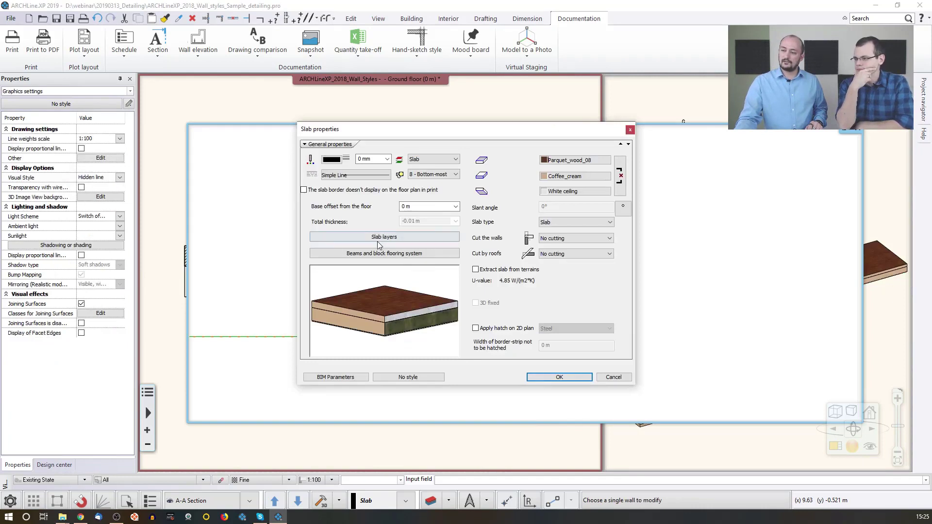
- Open the Reinforced_concrete material of slab layer 2 for editing
left_click(378, 237)
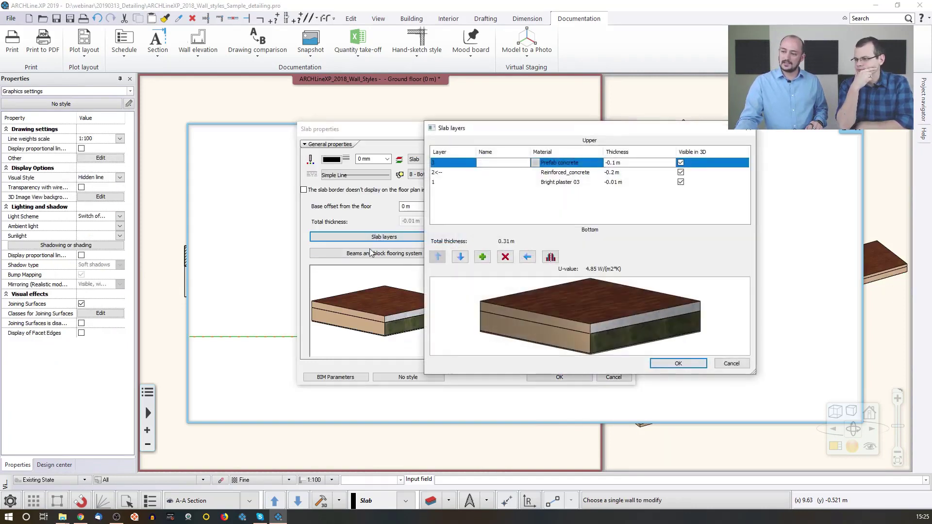
left_click(557, 173)
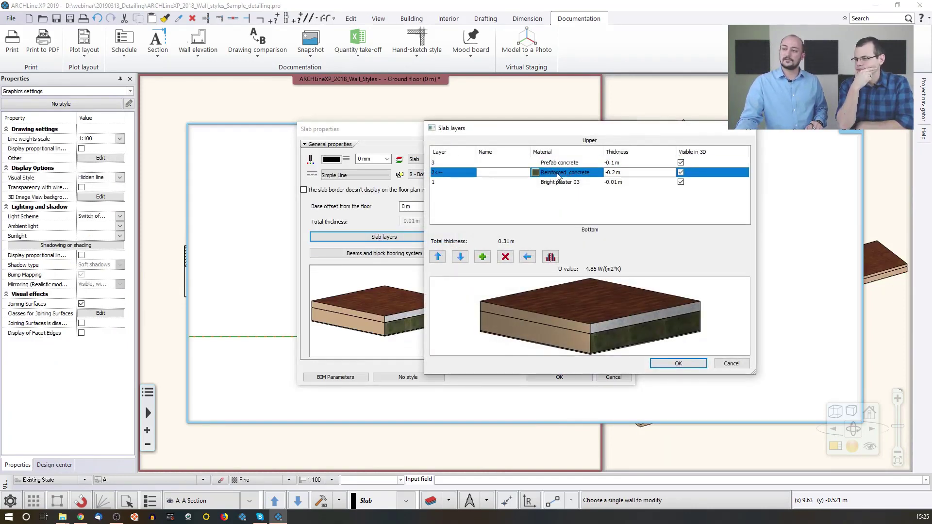
left_click(534, 173)
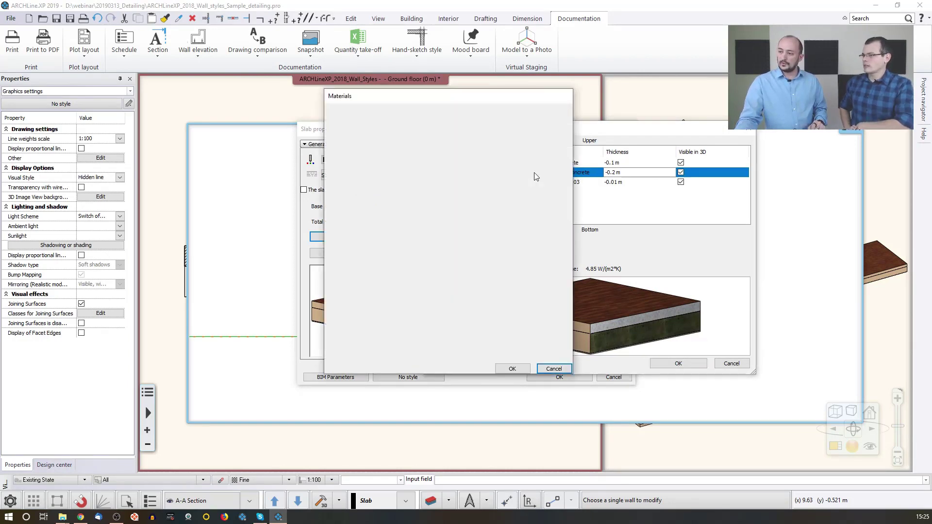
mouse_move(452, 249)
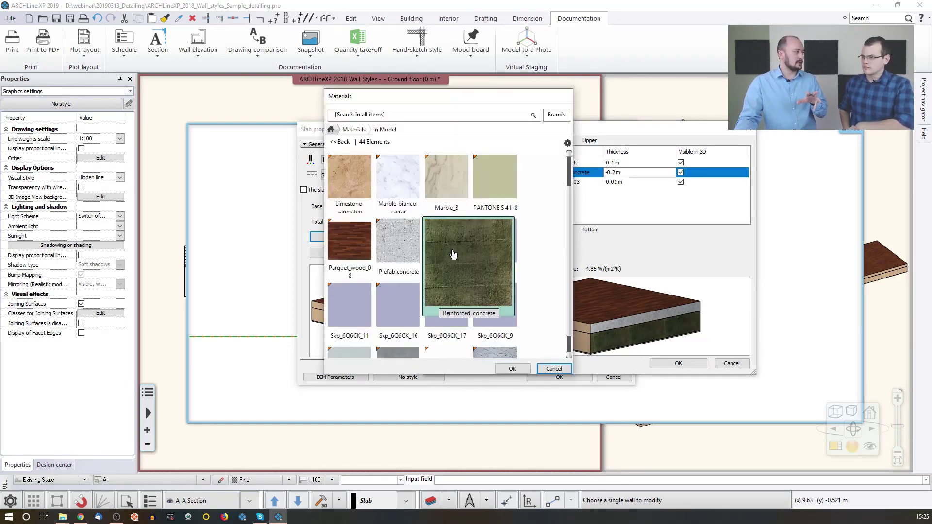
left_click(567, 144)
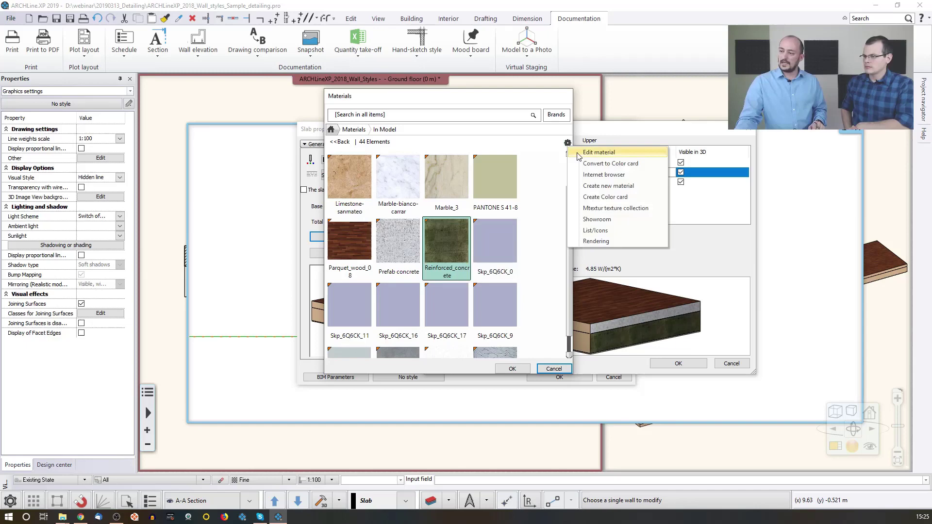
left_click(577, 153)
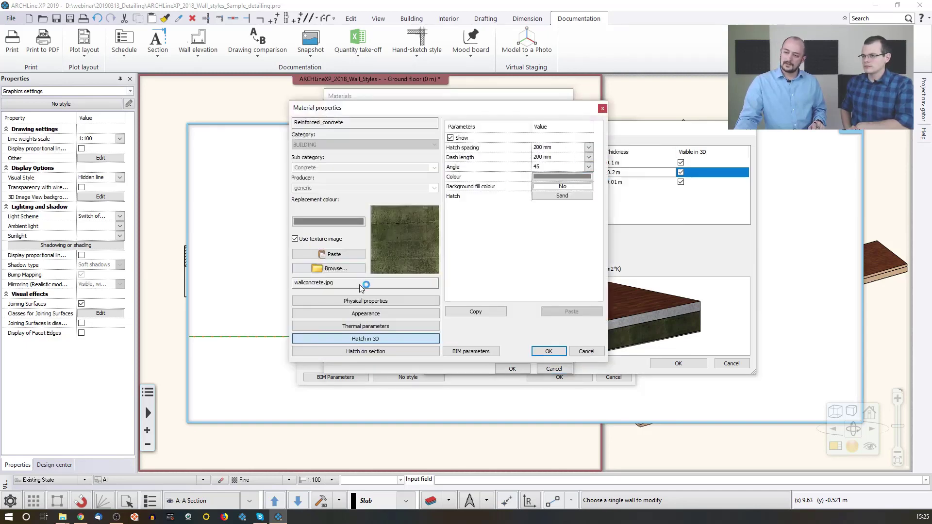
- Open the material's Hatch on section pattern, currently Hatch 67, to choose a new one
left_click(362, 301)
left_click(374, 314)
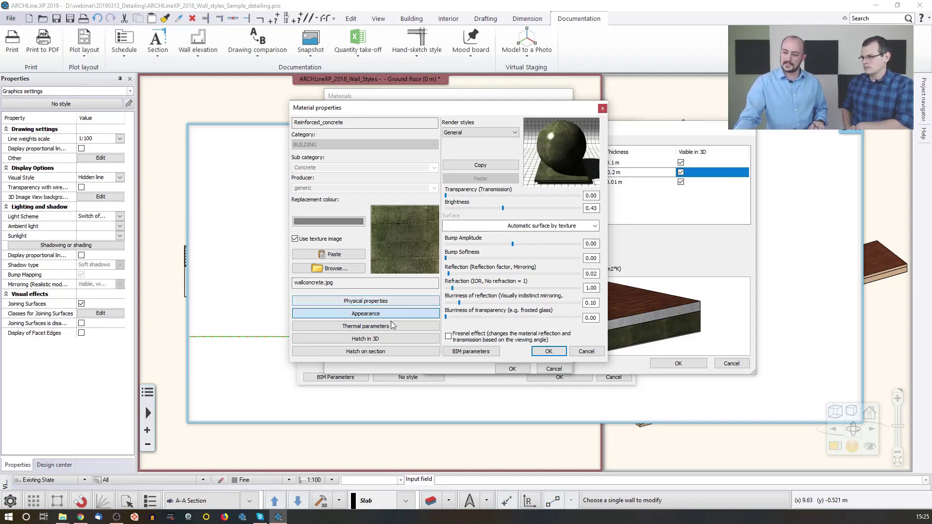
left_click(386, 340)
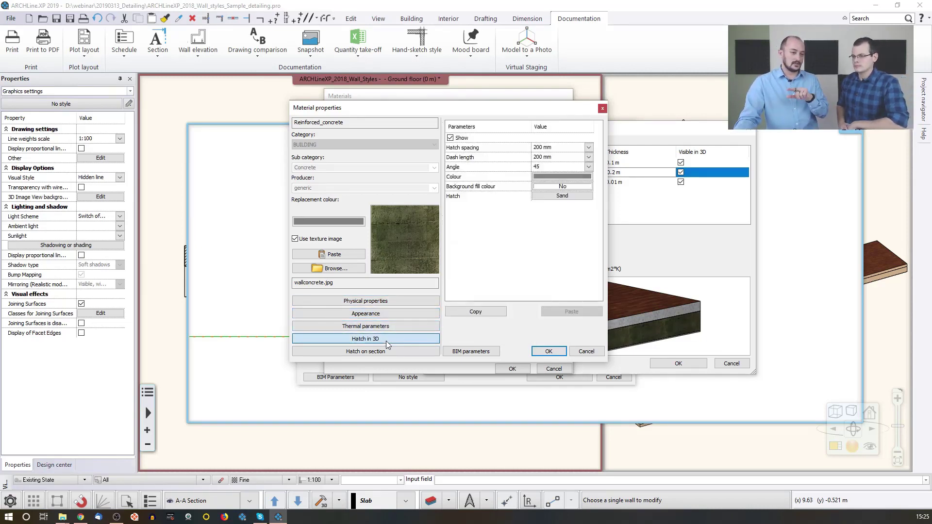
left_click(383, 353)
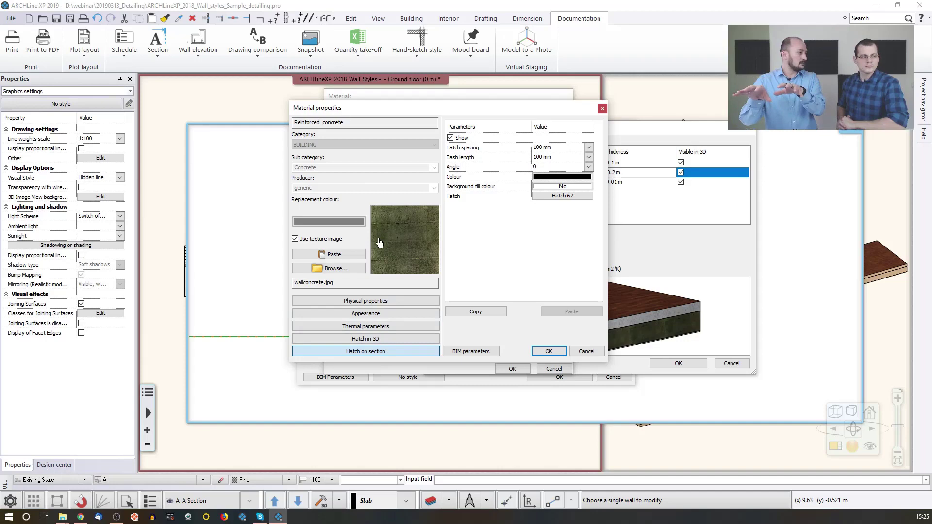
left_click(557, 196)
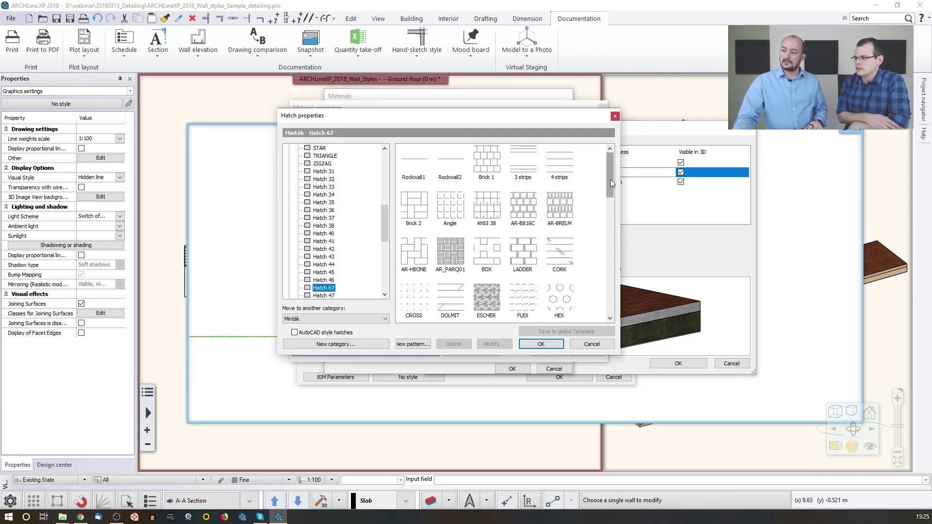
- Replace the section hatch with Vasbeton_sz_ISO from Építészeti jelölések and save the Reinforced_concrete material
mouse_move(610, 179)
left_mouse_down()
mouse_move(596, 307)
mouse_move(599, 292)
left_mouse_up()
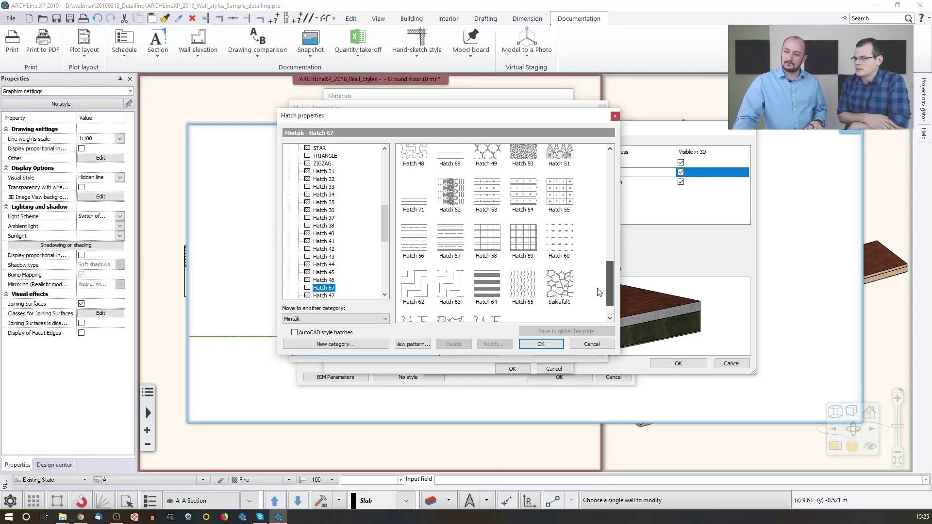
left_click(450, 238)
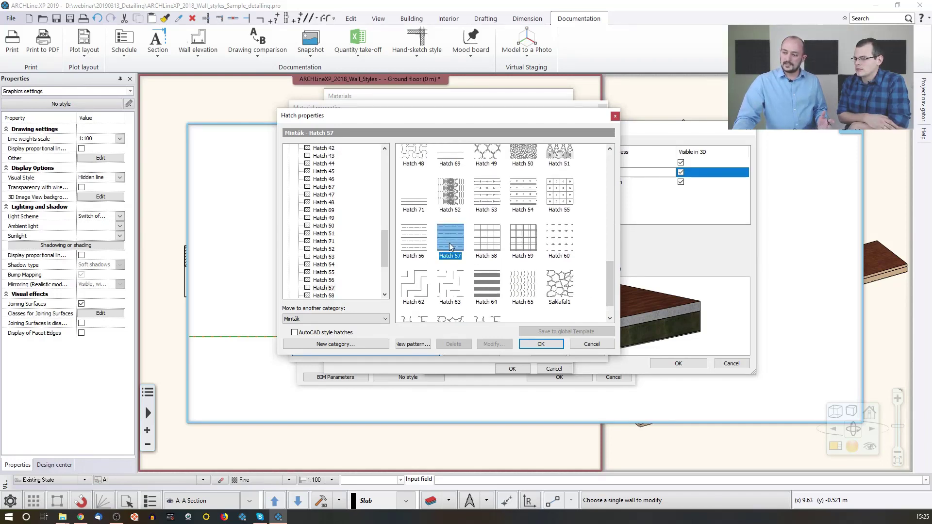
left_click_drag(383, 241, 386, 161)
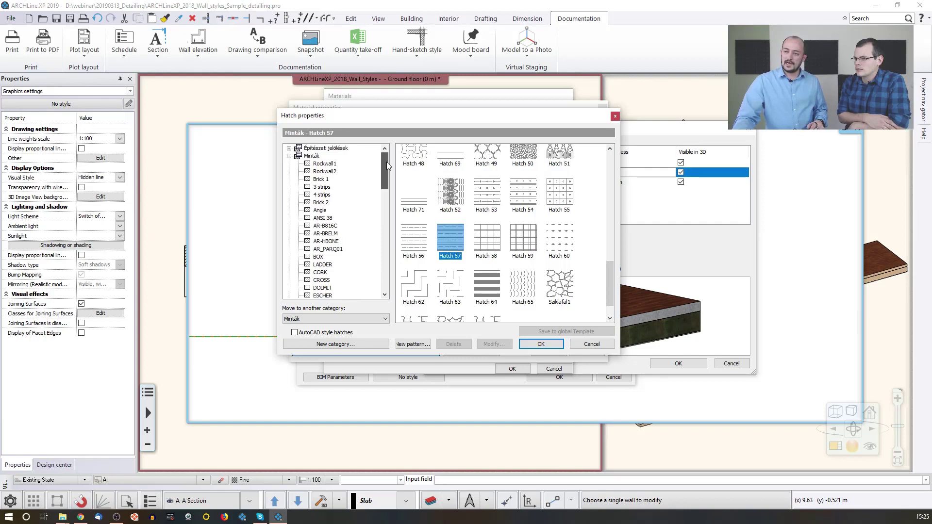
left_click(327, 148)
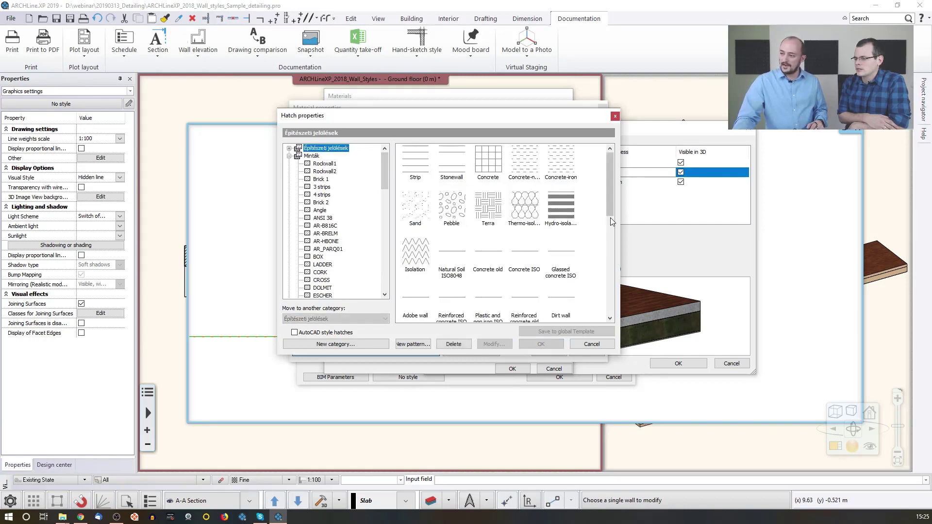
left_click_drag(610, 213, 607, 269)
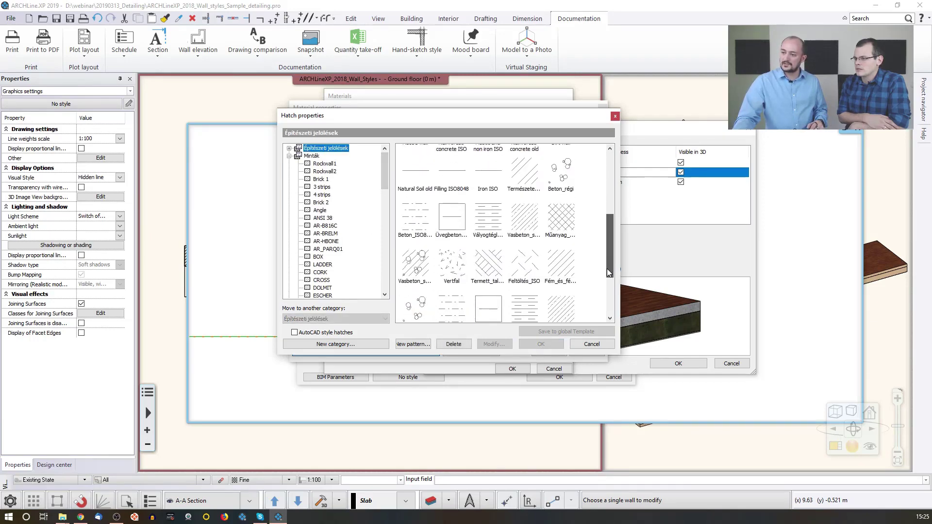
left_click(519, 222)
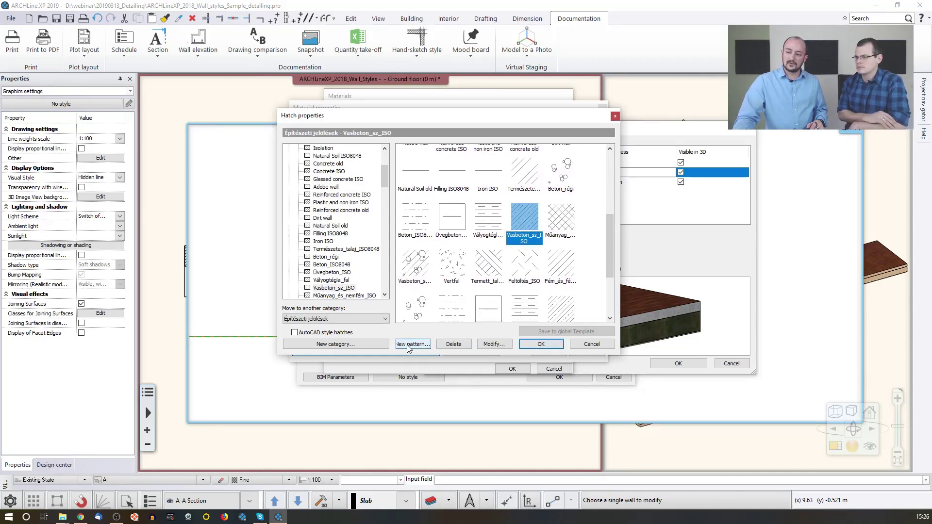
left_click(540, 343)
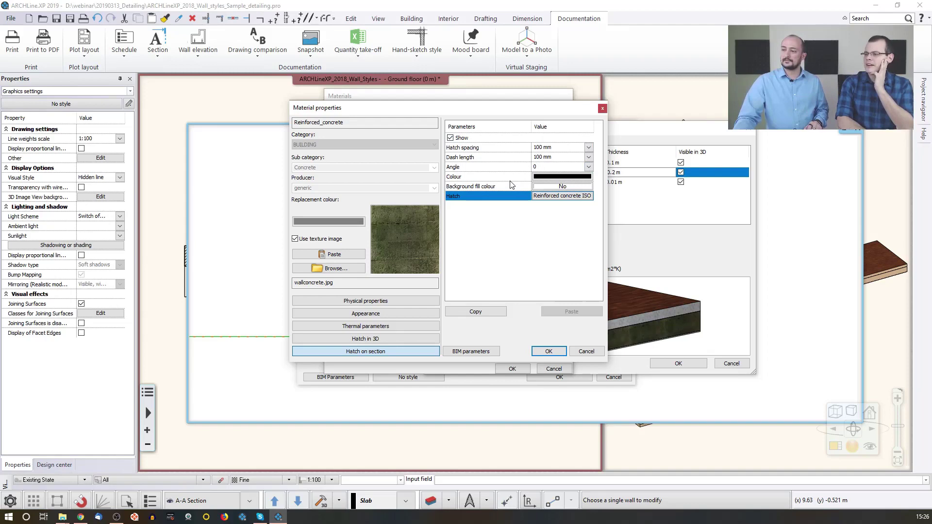
left_click(547, 350)
- Confirm the layer 2 material, the slab layers and the slab properties
left_click(512, 368)
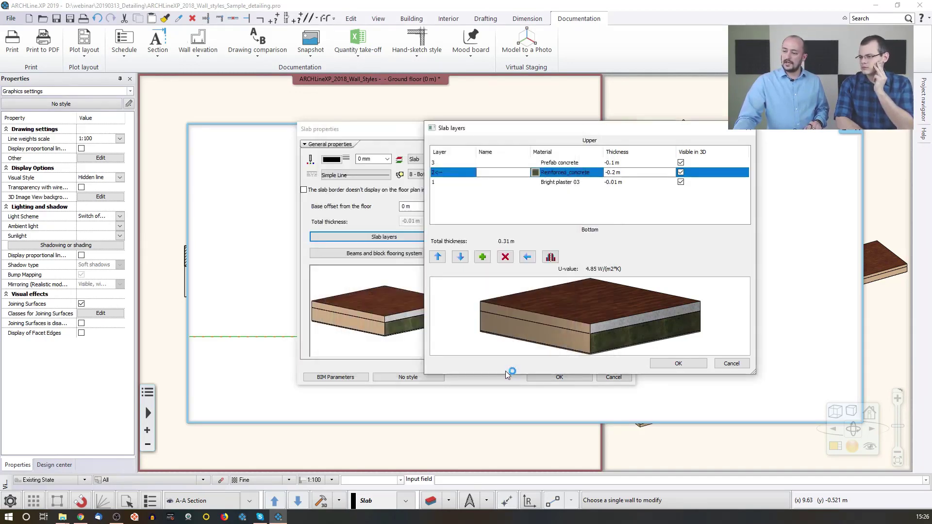
left_click(680, 364)
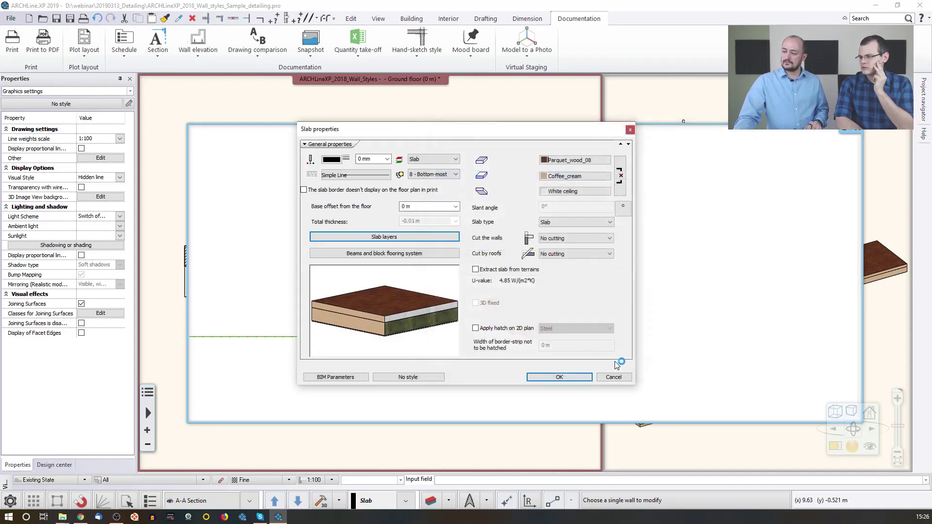
left_click(546, 377)
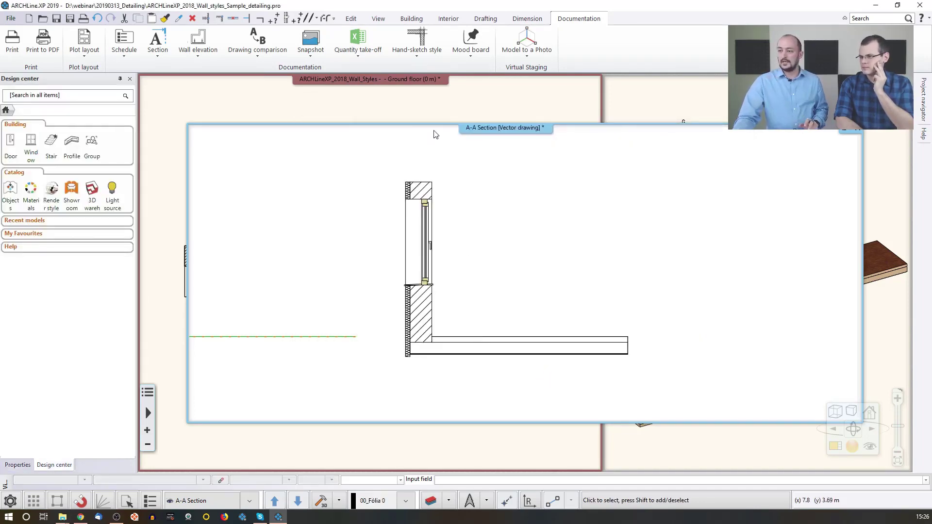
- Regenerate section A-A from the ground-floor plan's section line using Create / Refresh Section
left_click(404, 107)
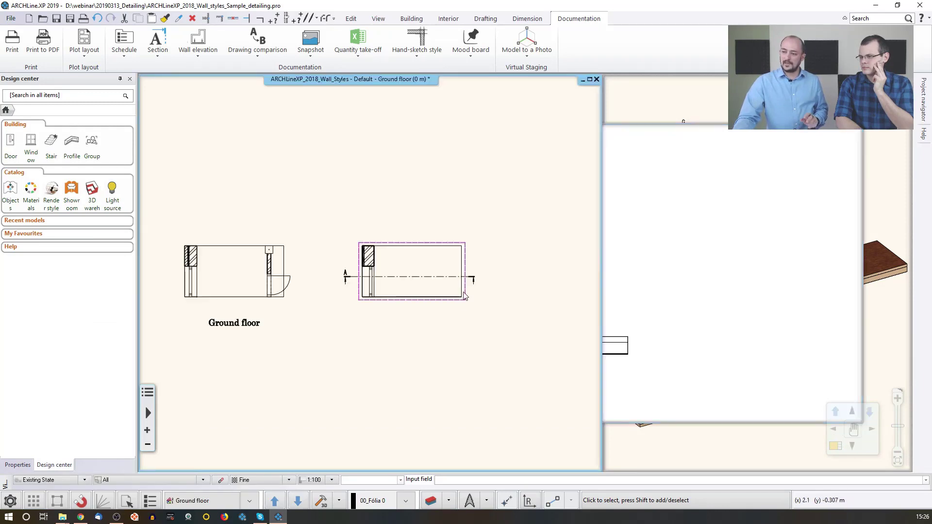
right_click(435, 285)
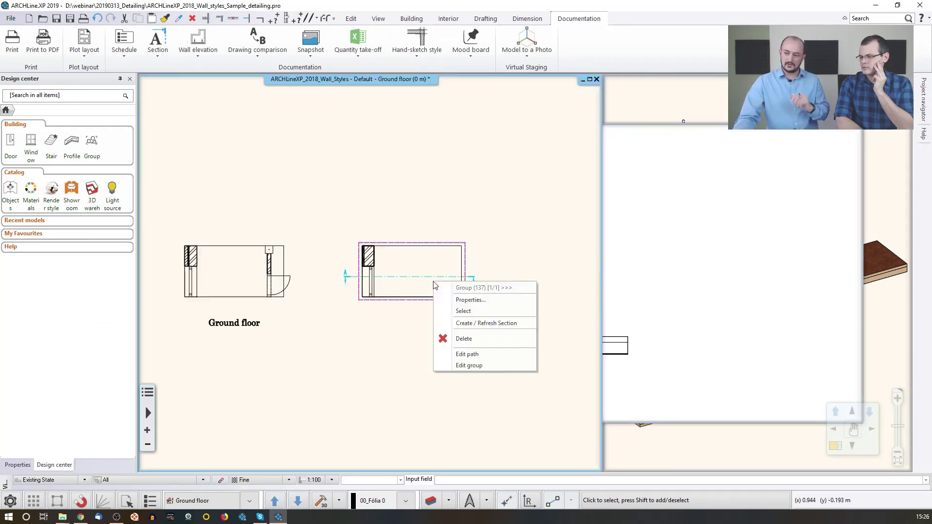
left_click(470, 323)
scroll(503, 343, "up", 4)
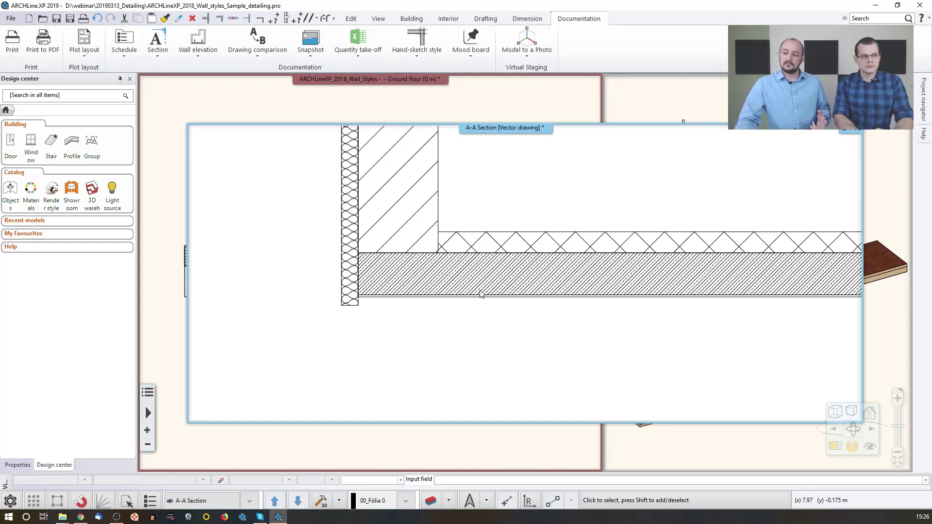
left_click(474, 254)
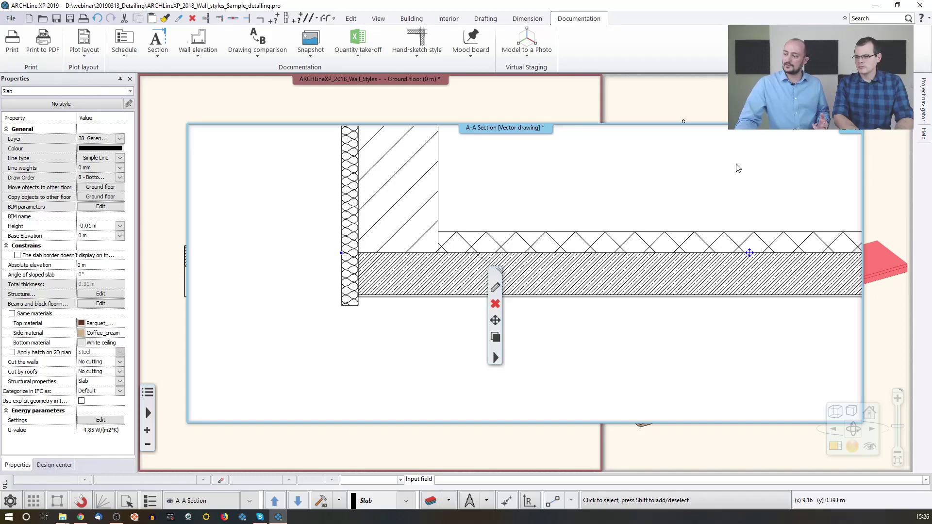
left_click(883, 264)
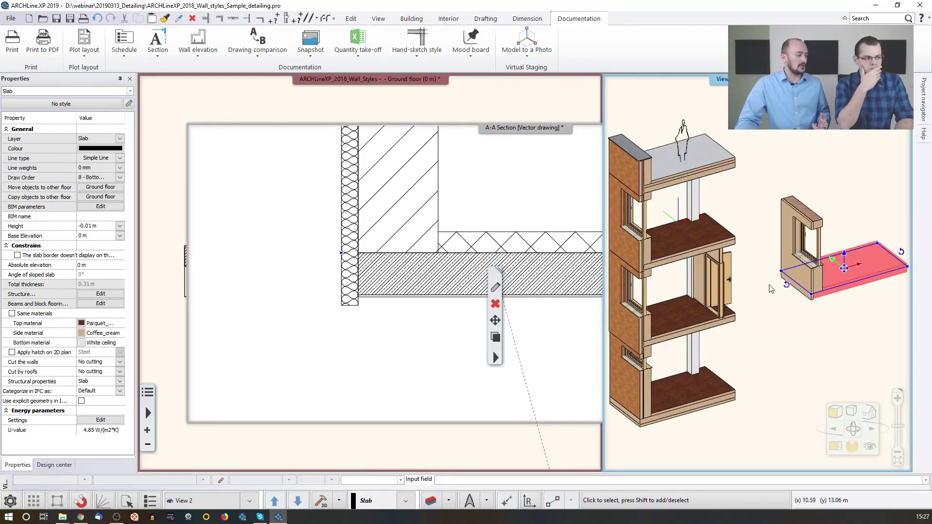
left_click(415, 189)
scroll(420, 225, "down", 3)
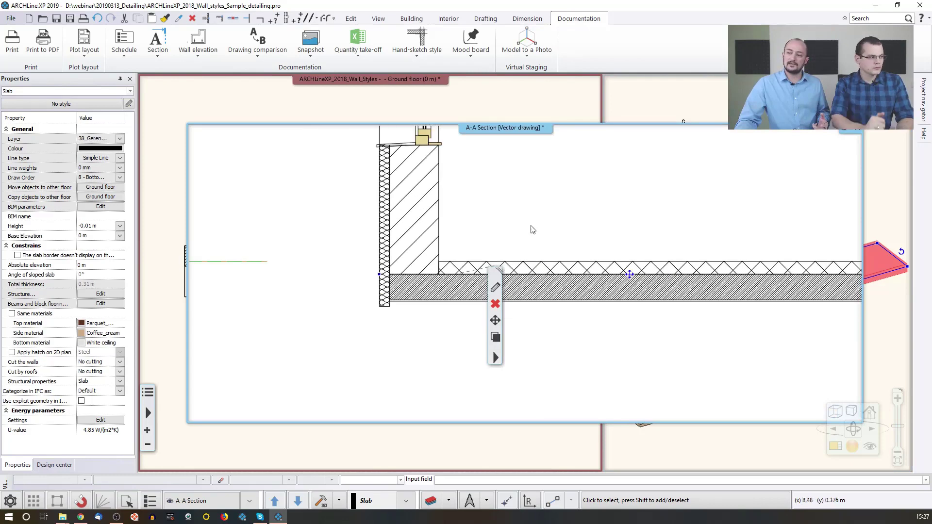
middle_click_drag(545, 212, 478, 236)
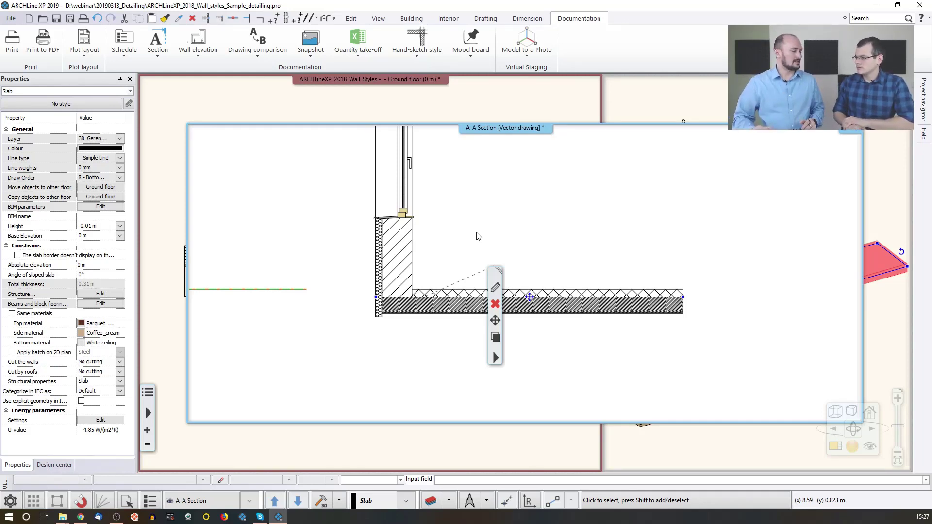
left_click(589, 223)
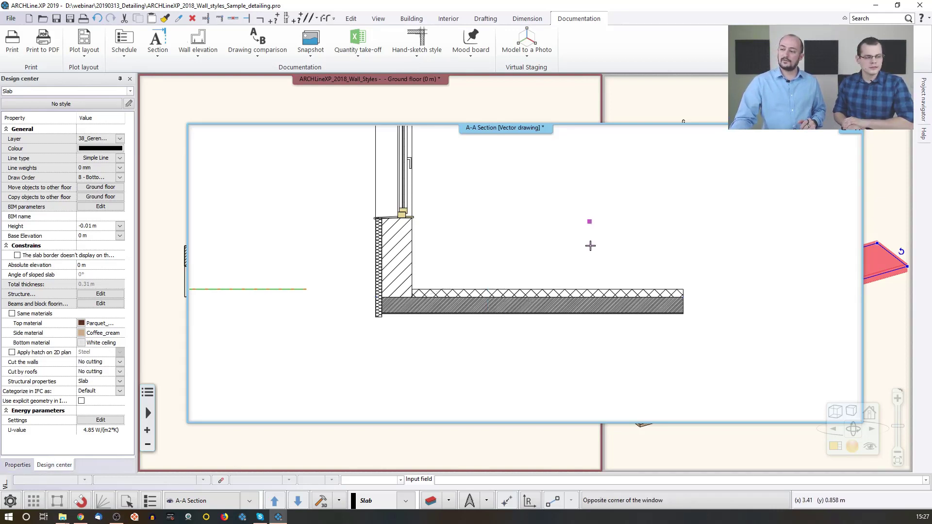
left_click(602, 286)
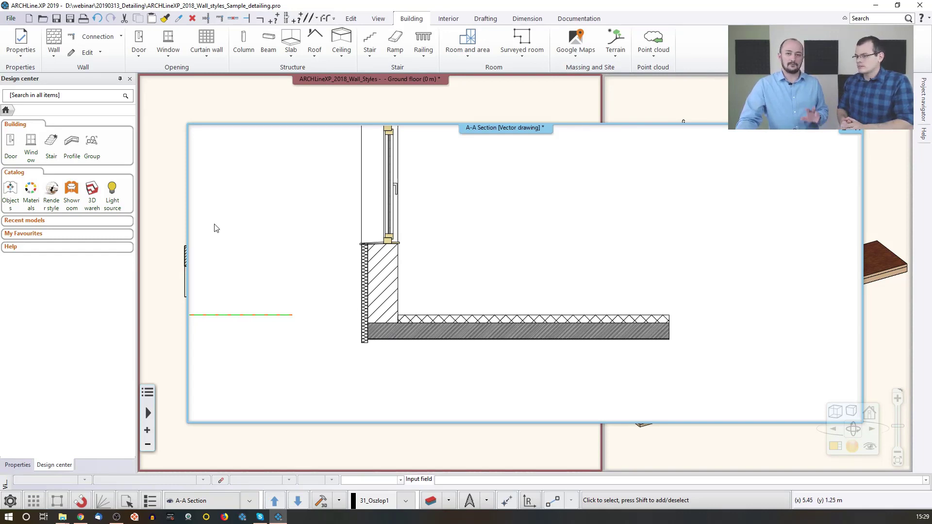
- Open the recent detached-house project, discarding unsaved changes to the wall styles sample
left_click(10, 19)
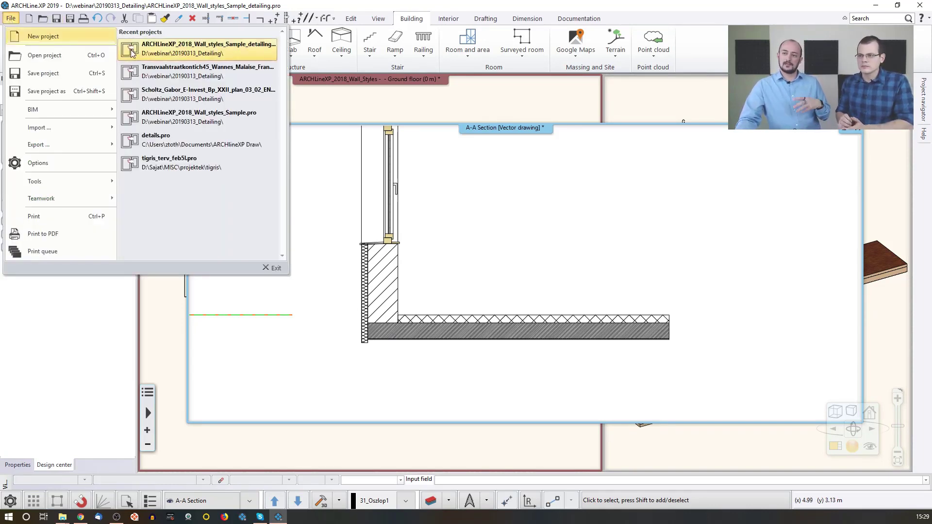
left_click(207, 95)
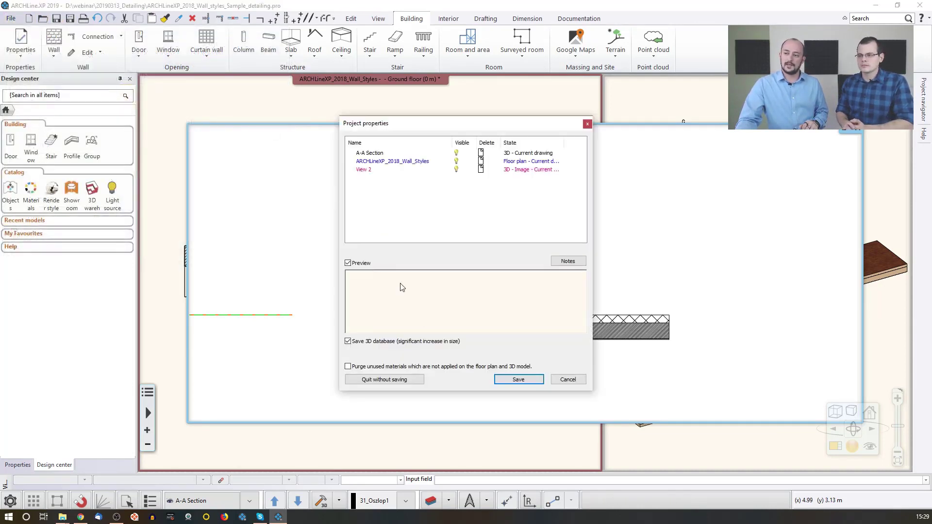
left_click(403, 383)
left_click(478, 280)
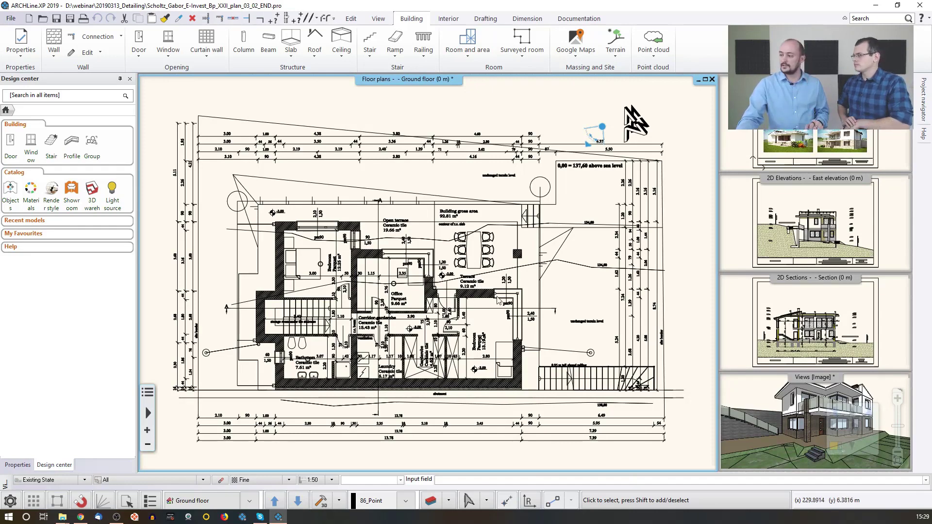
- Magnify the house's 2D section into the main view and zoom in on its floor levels
left_click(792, 314)
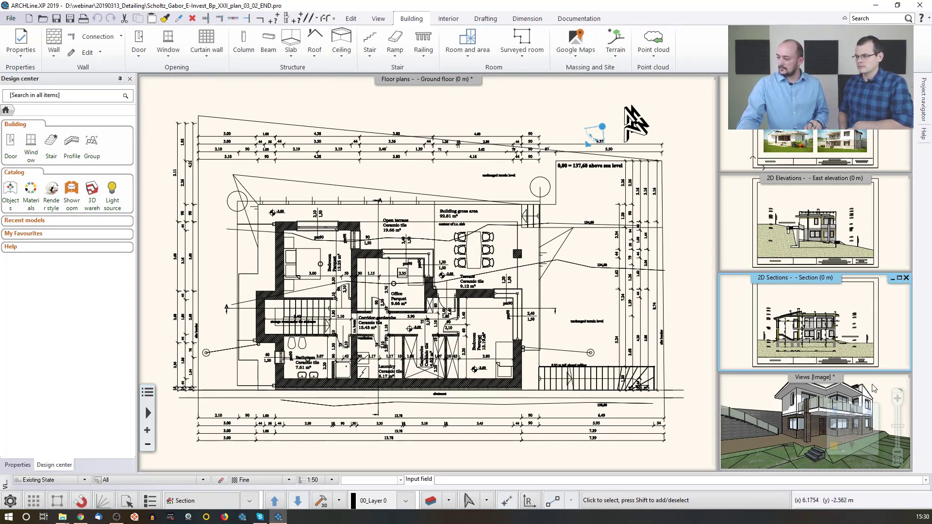
double_click(816, 322)
scroll(532, 314, "up", 5)
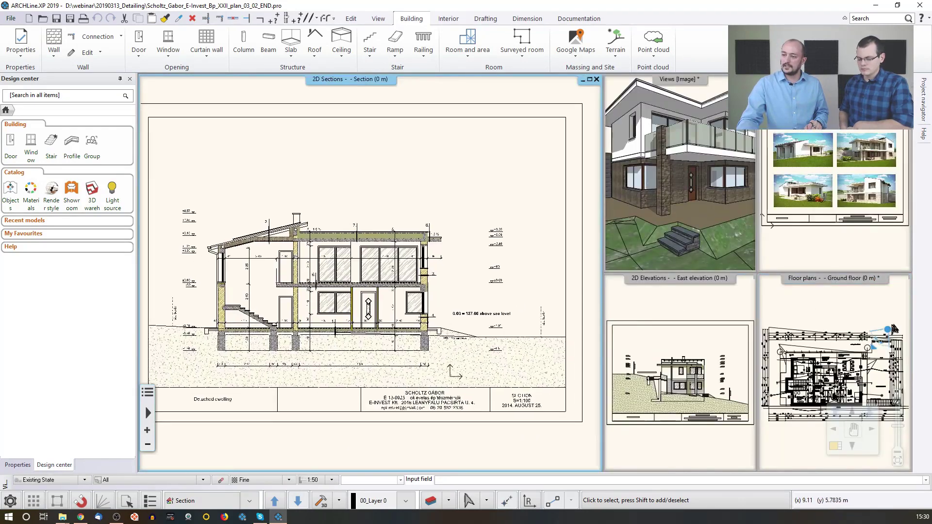
scroll(423, 242, "up", 3)
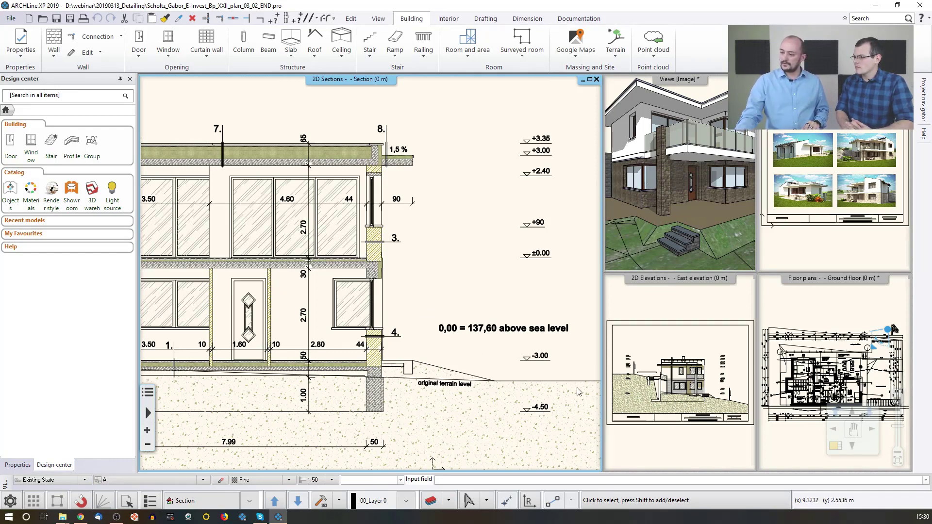
- Magnify the East elevation, then activate the ground floor plan and show the Project navigator
left_click(730, 458)
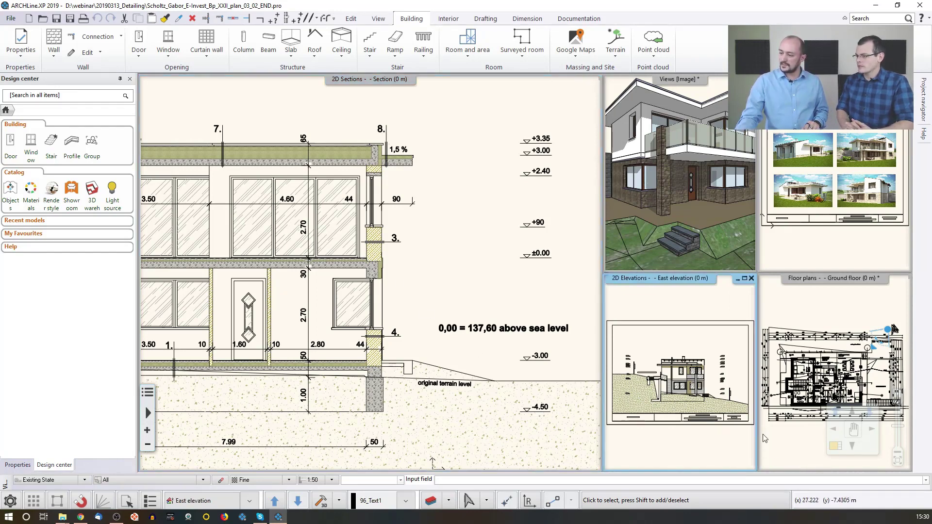
left_click(835, 452)
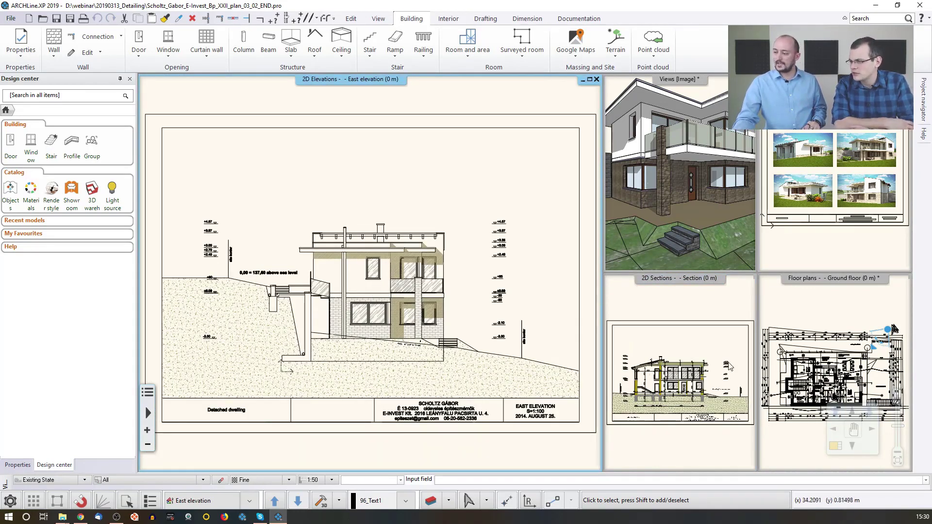
key("ctrl+Tab")
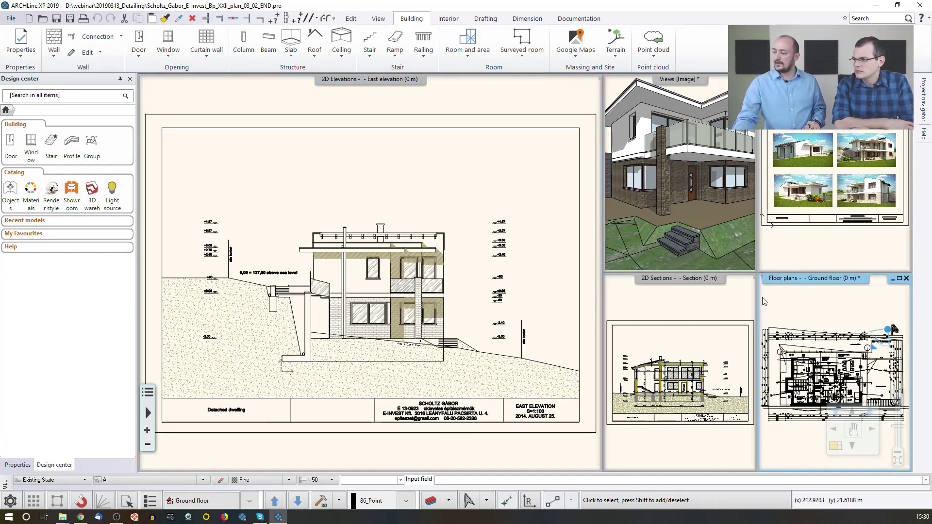
left_click(923, 97)
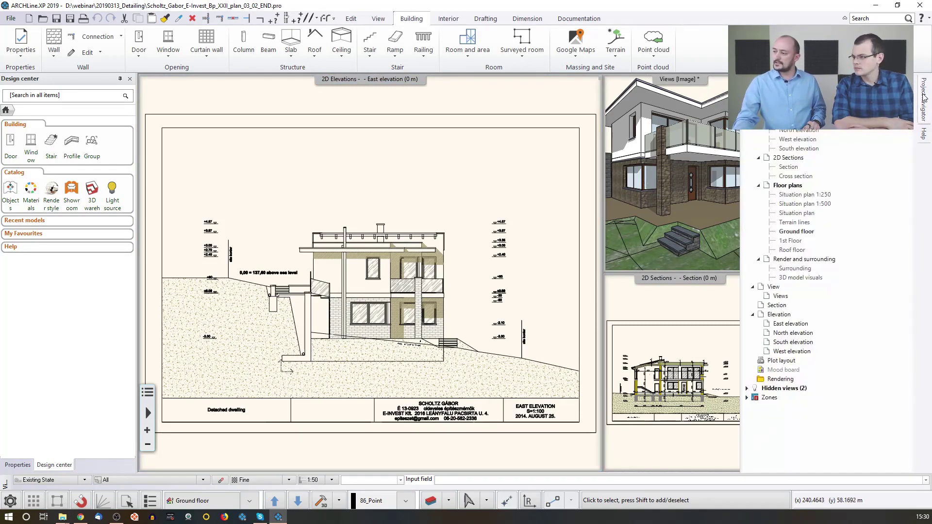
- Create the North elevation view from the Project navigator, then inspect an upper window and slab edge
left_click(785, 333)
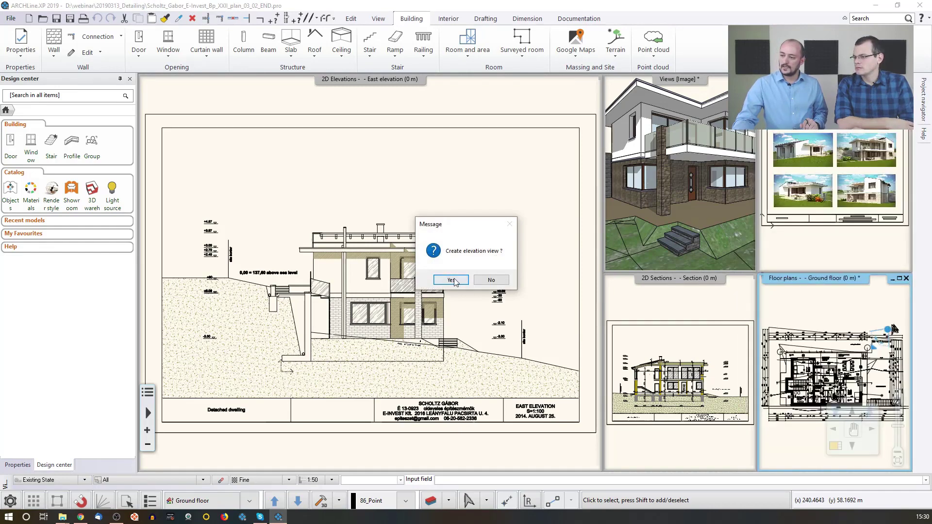
left_click(451, 280)
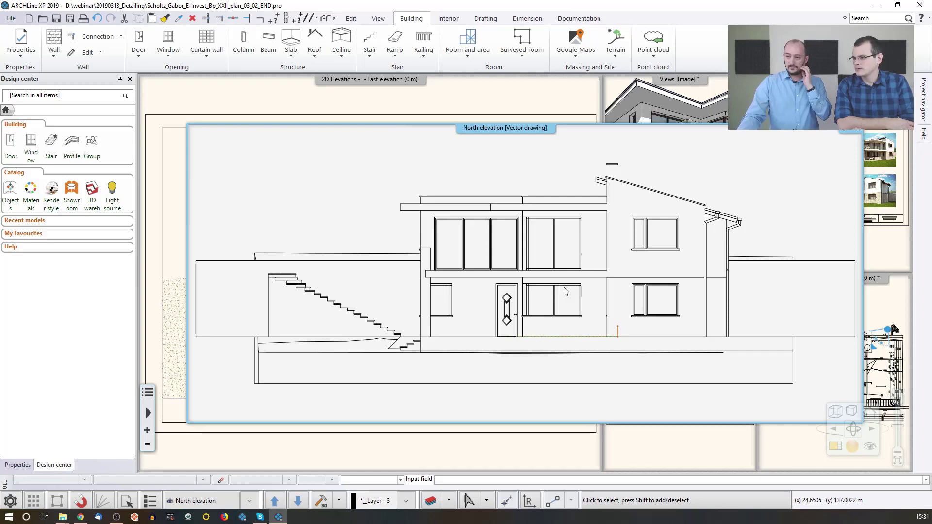
left_click(556, 252)
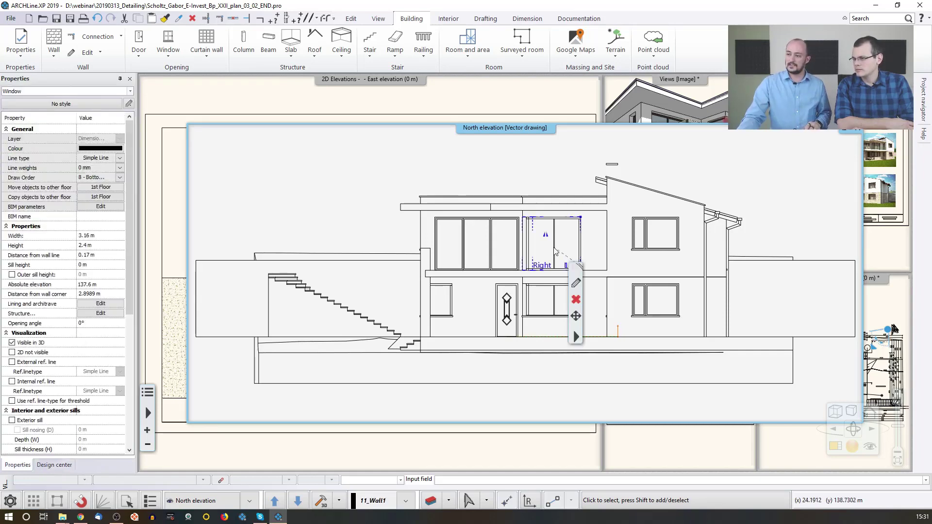
left_click(534, 206)
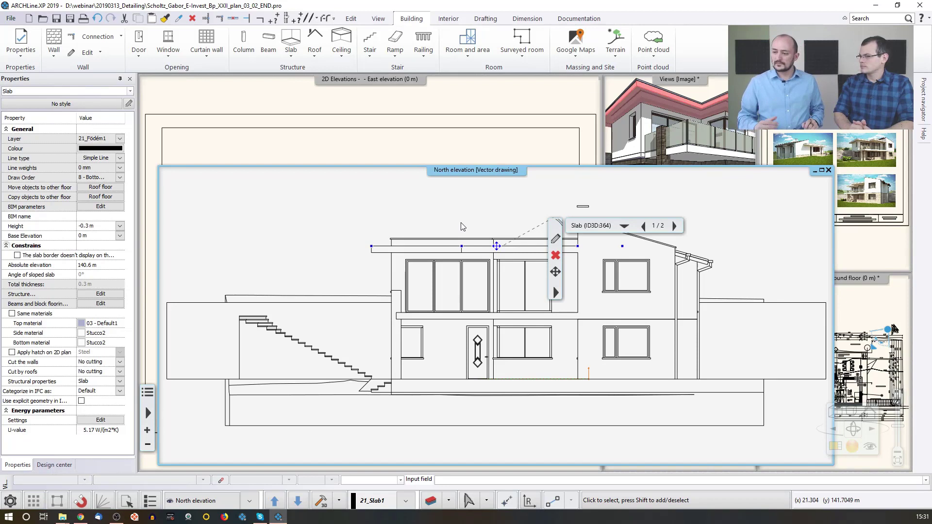
left_click(464, 217)
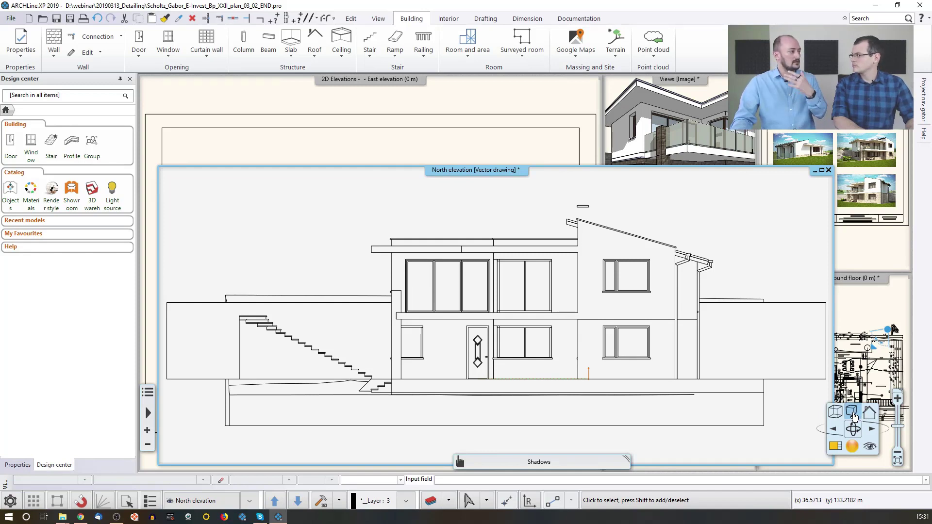
- Regenerate the North elevation with Shaded with textures and Elevation shadow lighting
left_click(854, 417)
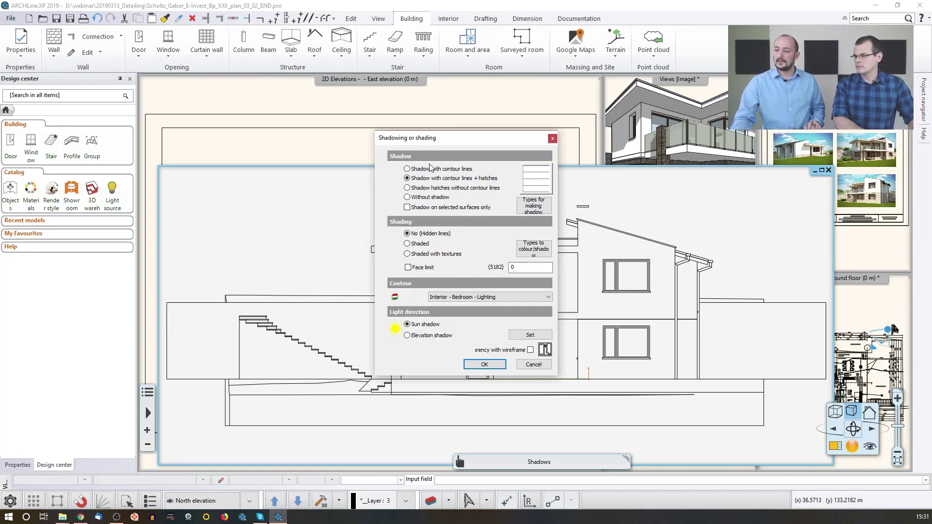
left_click(425, 340)
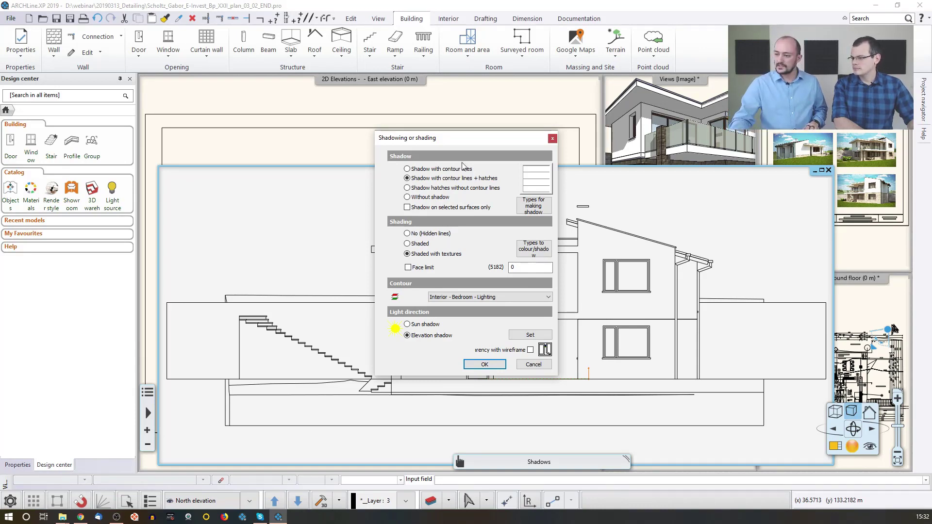
left_click(484, 364)
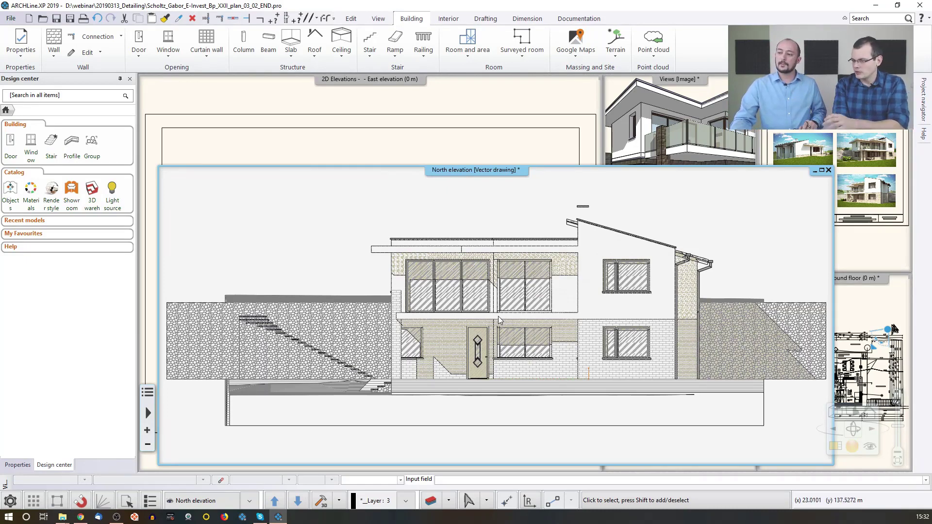
- Zoom in on the brick hatching around the upper window beside the stone retaining wall
left_click(516, 300)
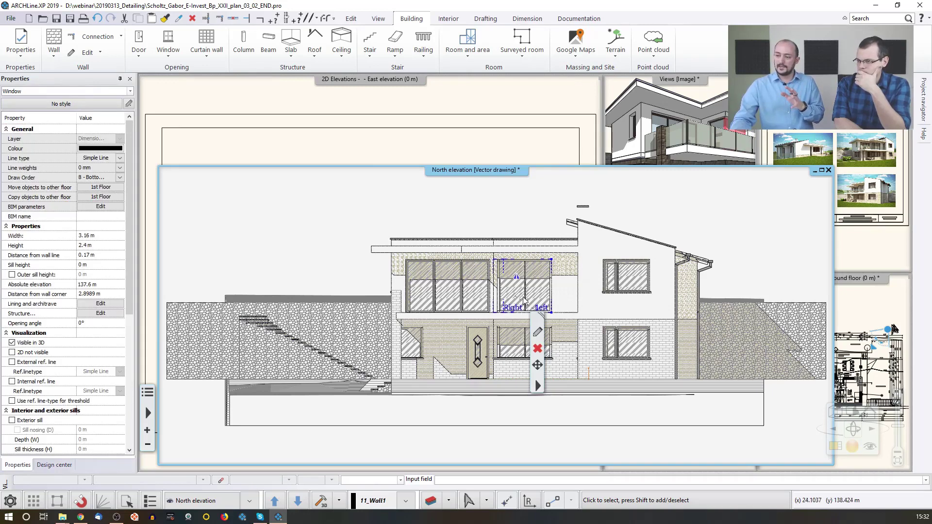
left_click(627, 291)
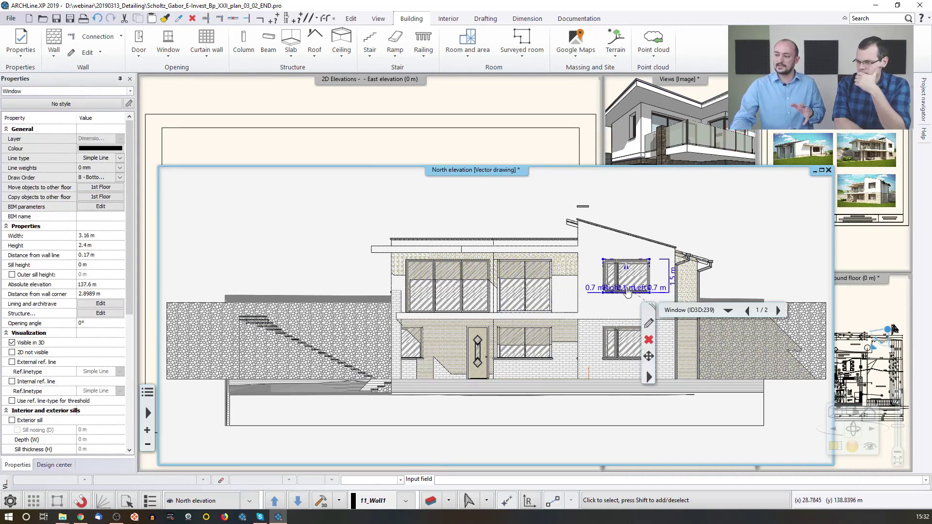
left_click(756, 266)
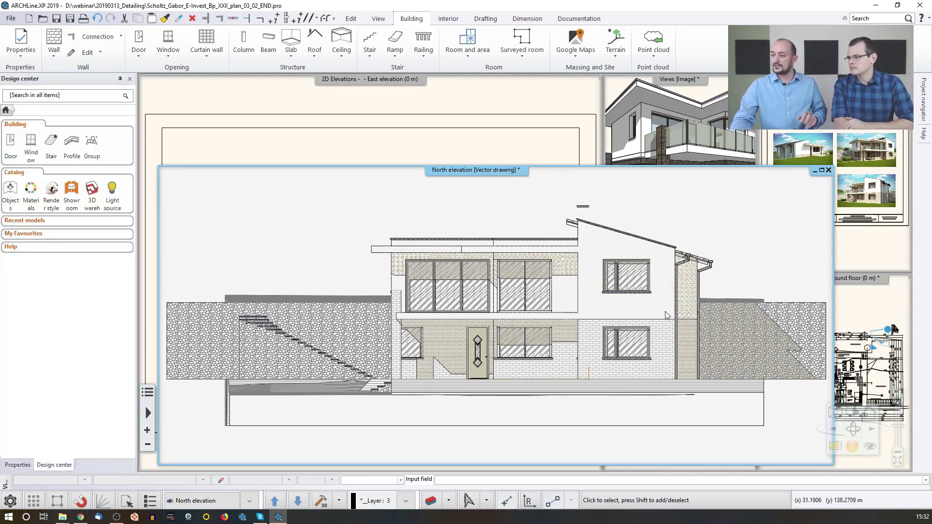
middle_click_drag(598, 354, 598, 346)
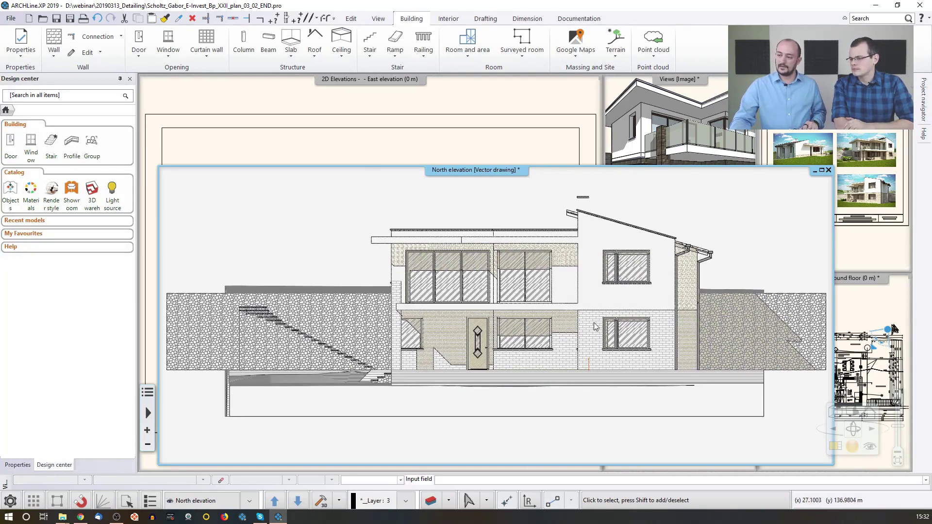
scroll(592, 322, "up", 5)
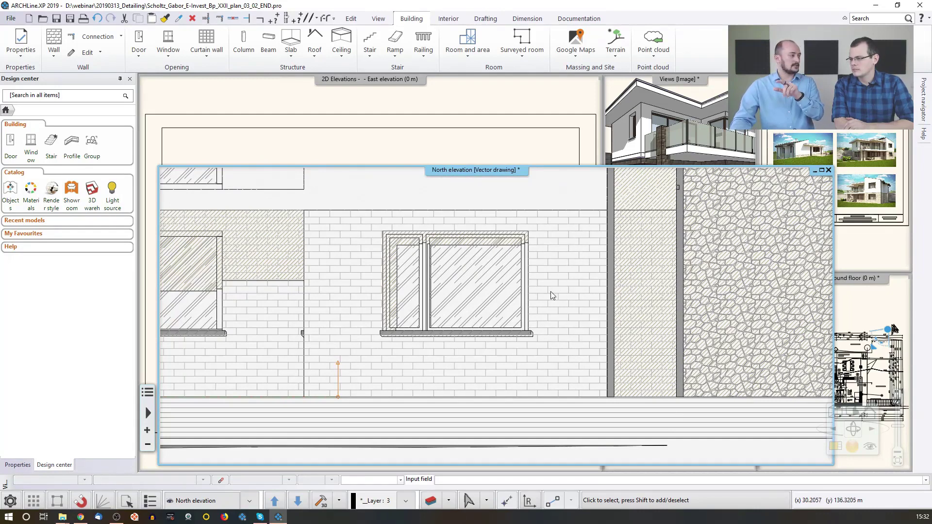
- Look up the entrance stone wall's material in the 3D view: Homlokzati köburkolat, Stone 5.JPG
left_click(670, 155)
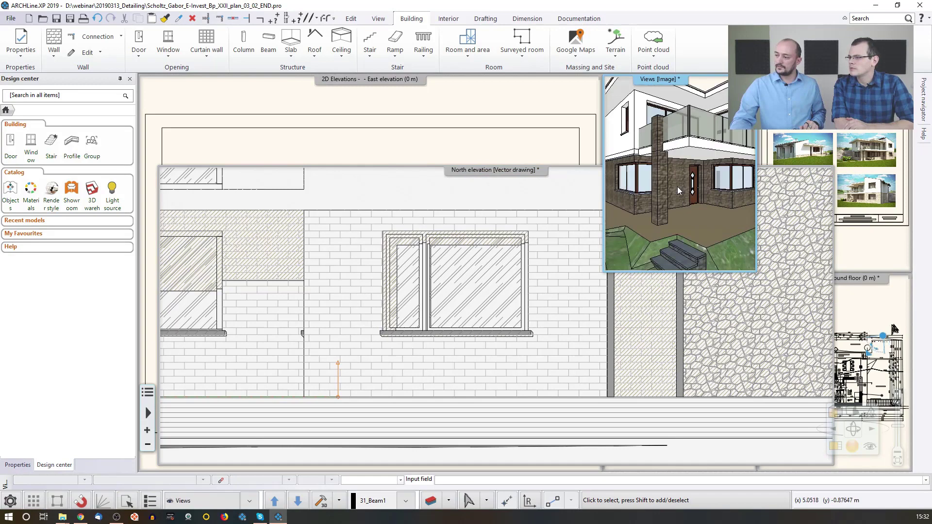
scroll(677, 186, "up", 3)
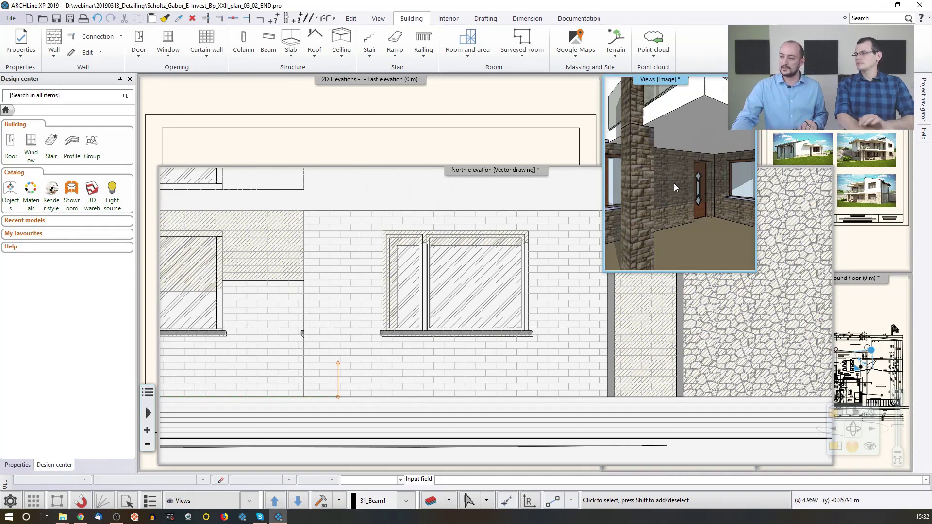
right_click(674, 185)
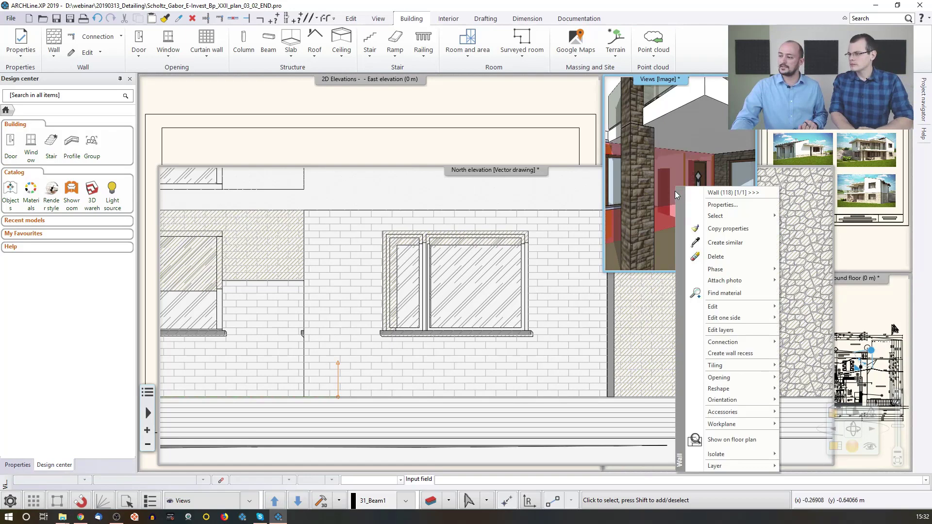
left_click(724, 293)
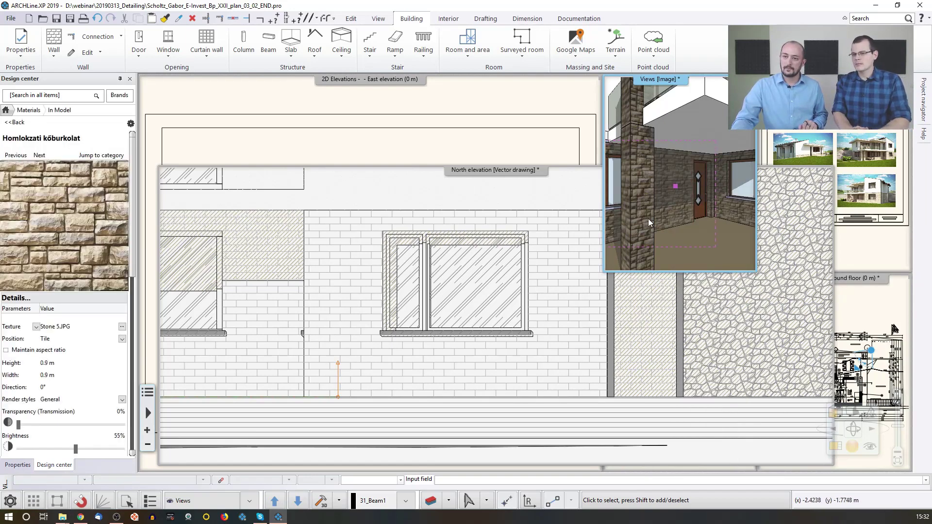
- Open the Homlokzati köburkolat material's Hatch in 3D settings and its Brick 1 pattern library
double_click(69, 235)
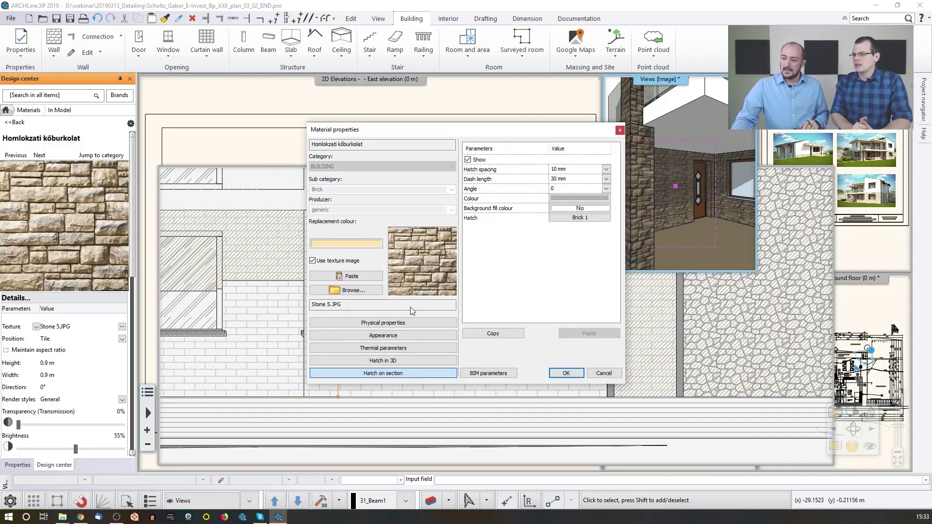
left_click(403, 323)
left_click(398, 335)
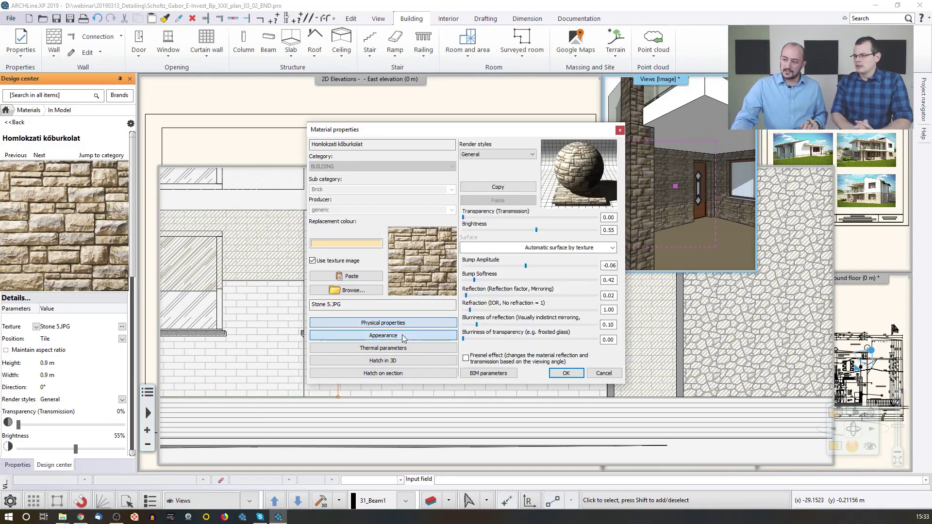
left_click(355, 364)
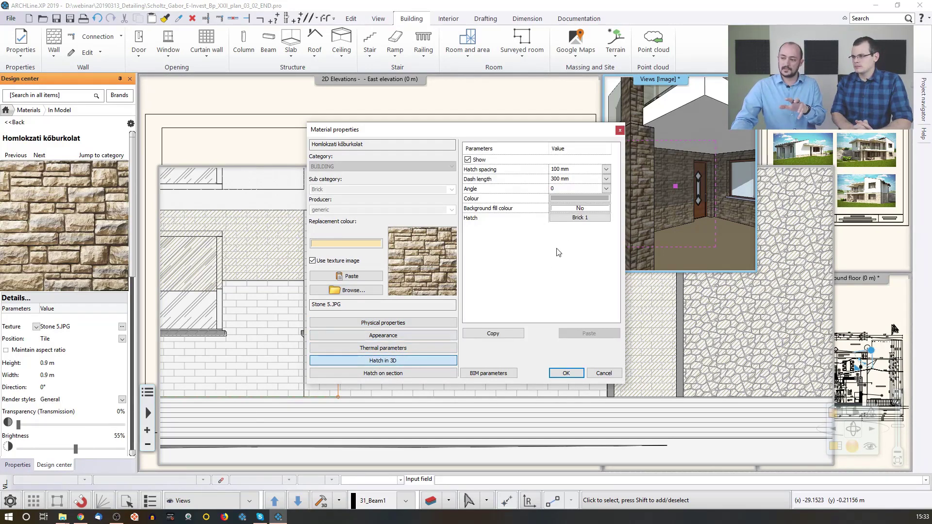
left_click(568, 219)
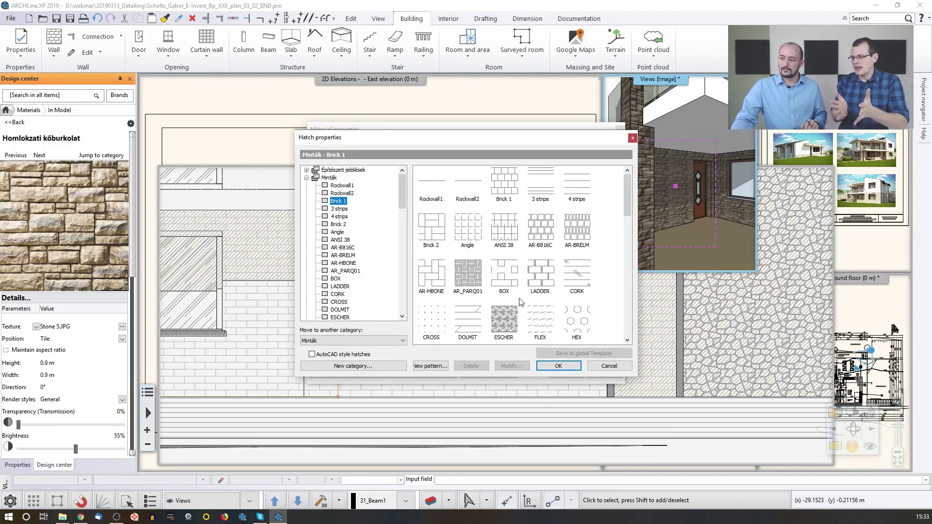
- Keep Brick 1 as the material's 3D hatch pattern and close the Hatch properties library
left_click_drag(556, 138, 521, 145)
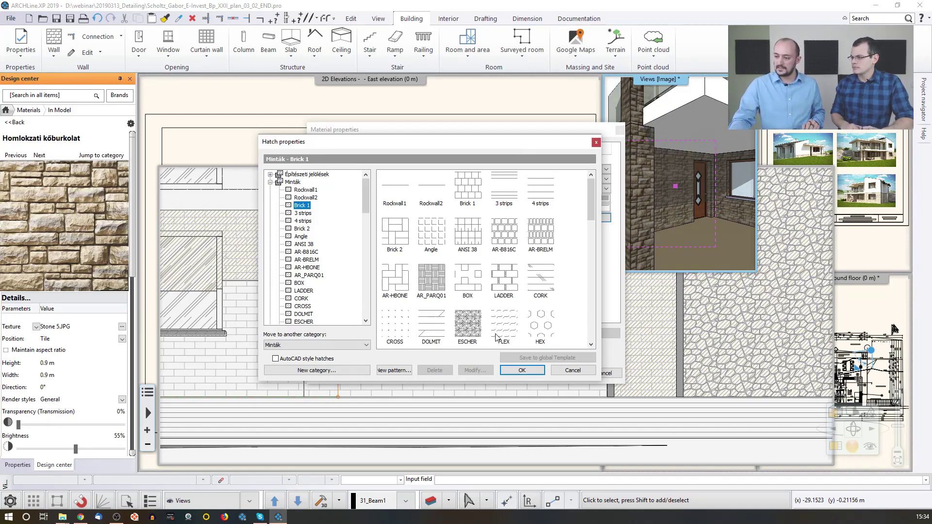
left_click(520, 371)
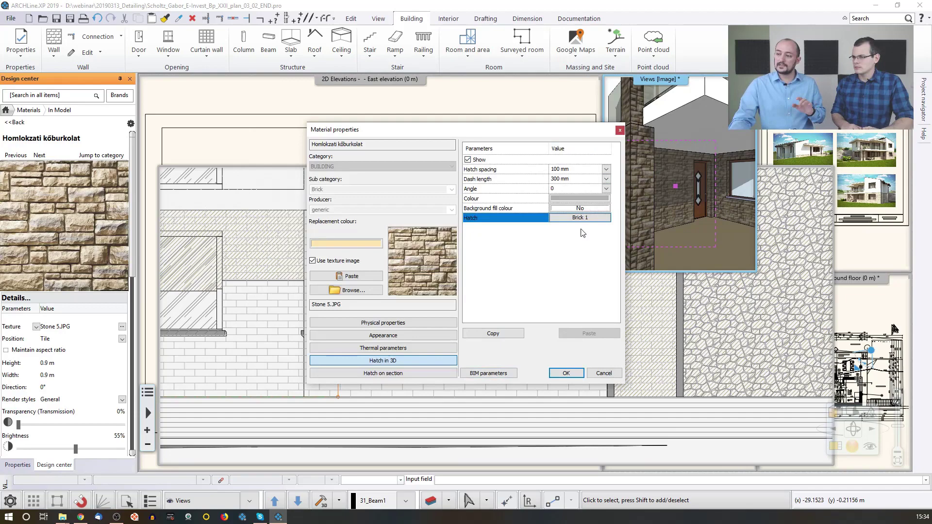
- Save the cladding's 3D hatch settings, then look up the stair's STONEWALL-40 material in 3D
left_click(565, 372)
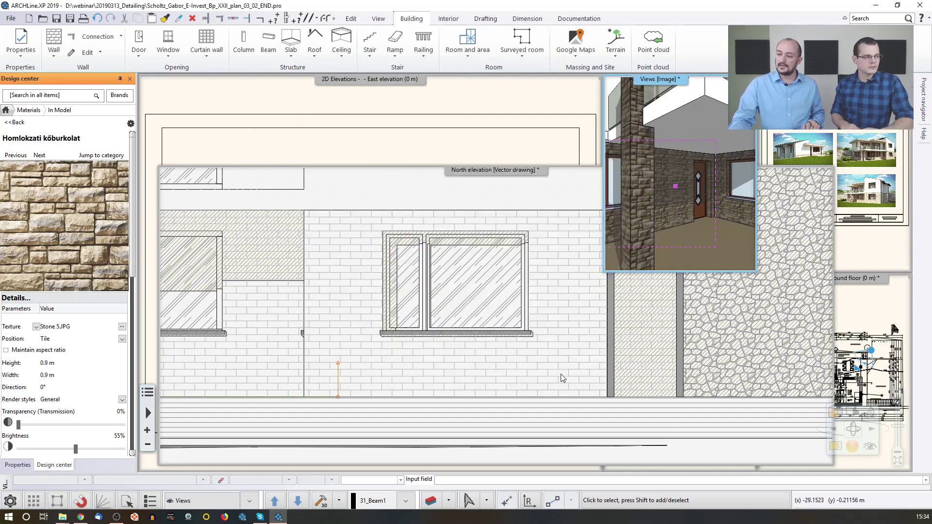
left_click(553, 245)
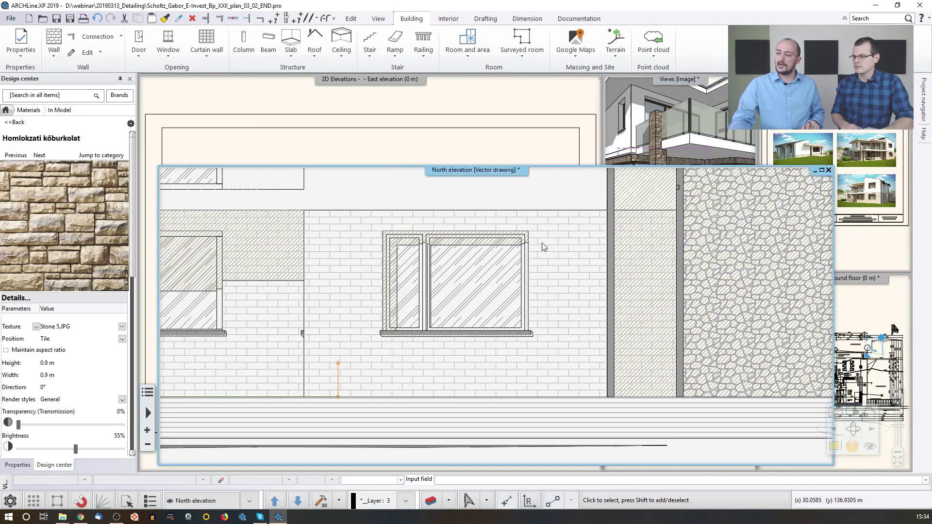
scroll(543, 248, "down", 4)
left_click(655, 154)
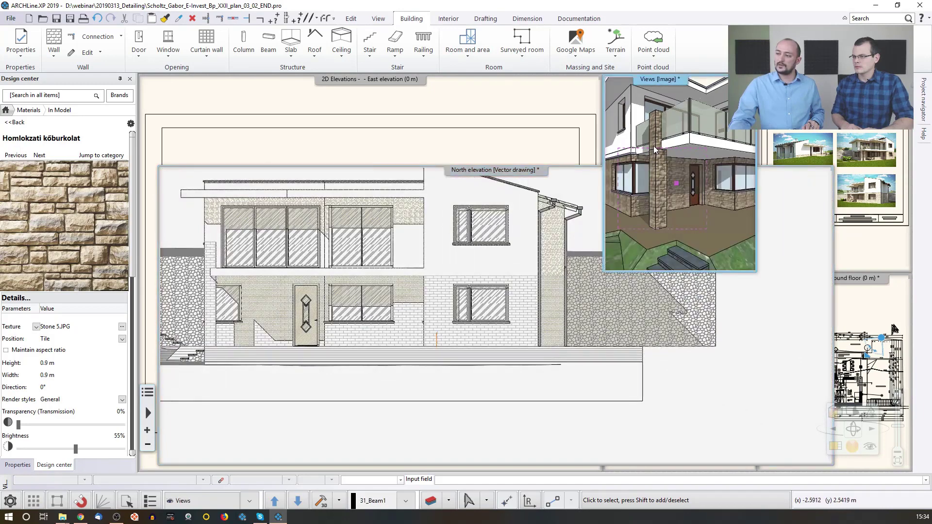
middle_click_drag(664, 174, 623, 173)
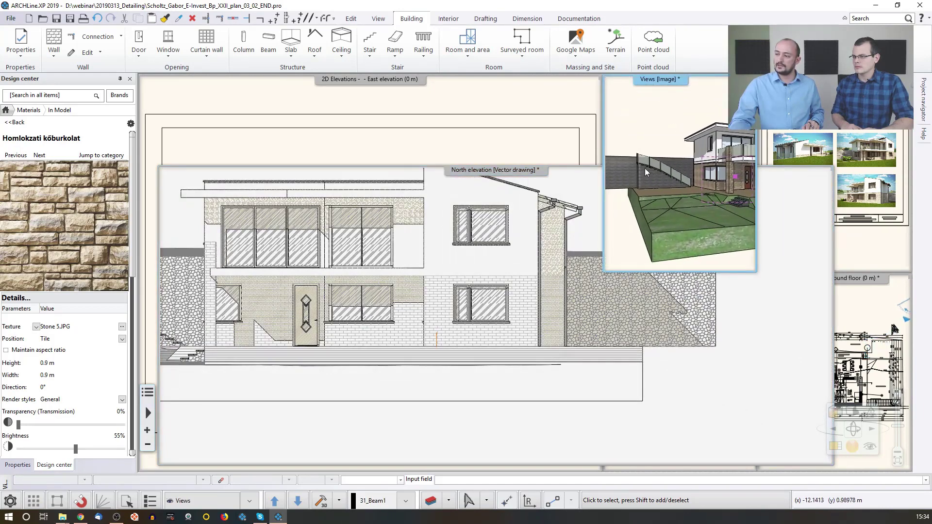
right_click(645, 179)
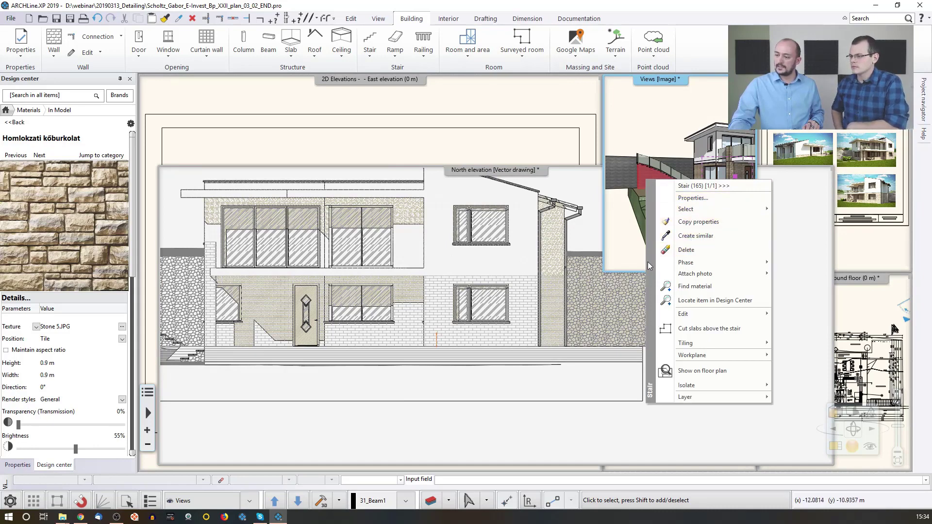
left_click(689, 287)
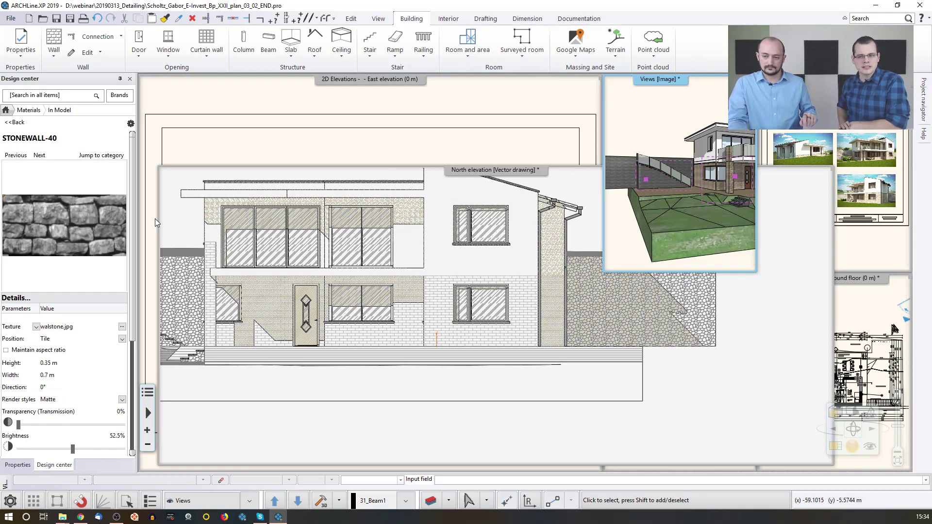
- Turn off the Rockwall1 3D hatch of the STONEWALL-40 material and bring up the East elevation
left_click(77, 228)
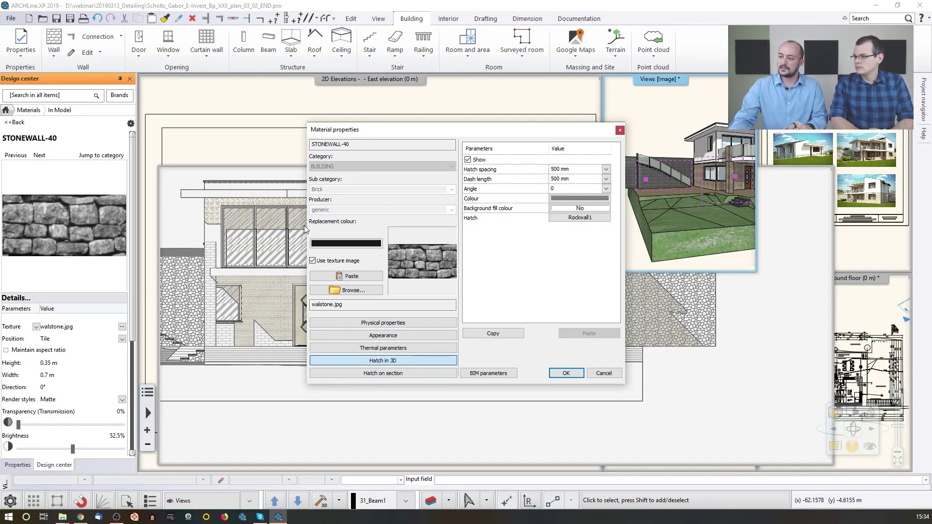
left_click(468, 160)
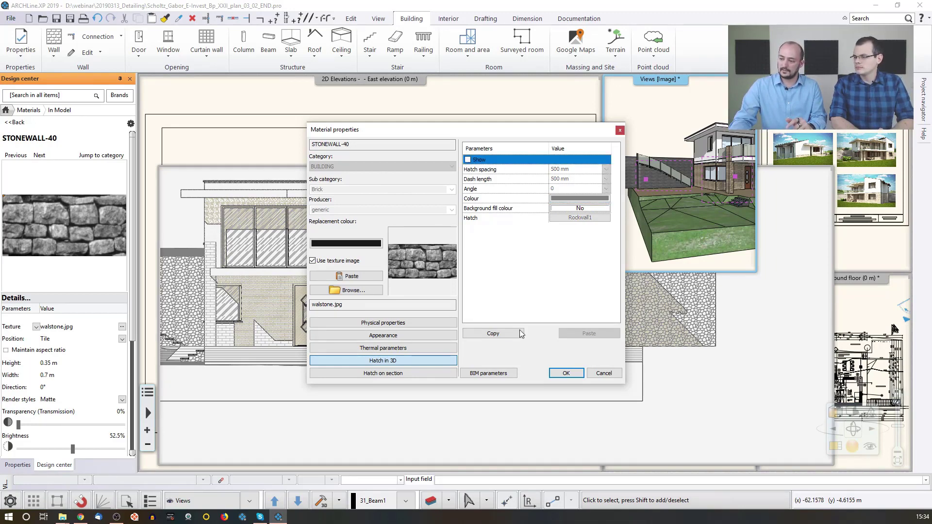
left_click(564, 373)
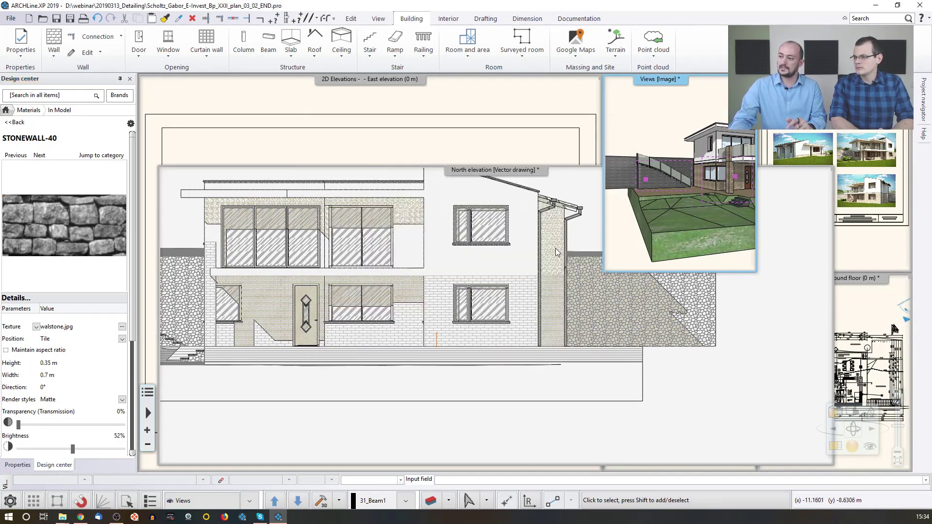
left_click(512, 158)
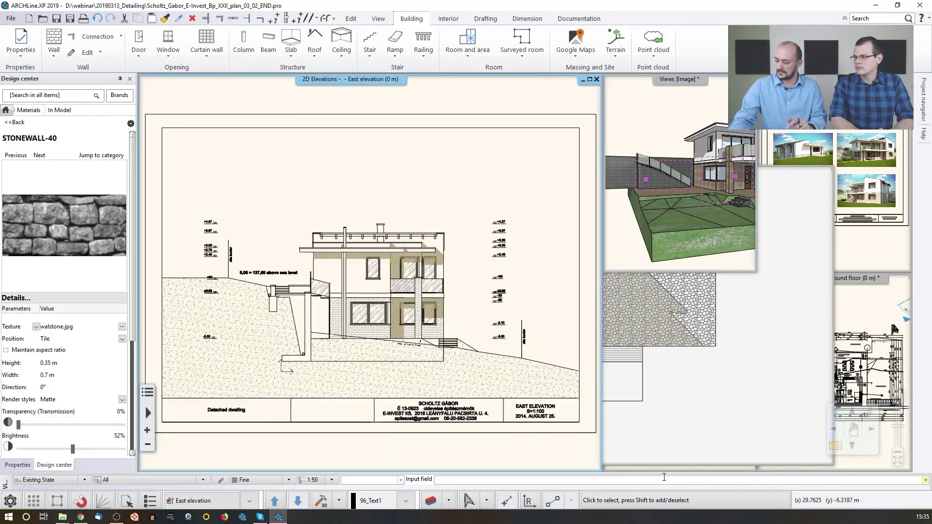
- Regenerate the 3D model from the Ground floor plan and view the updated North elevation
left_click(876, 345)
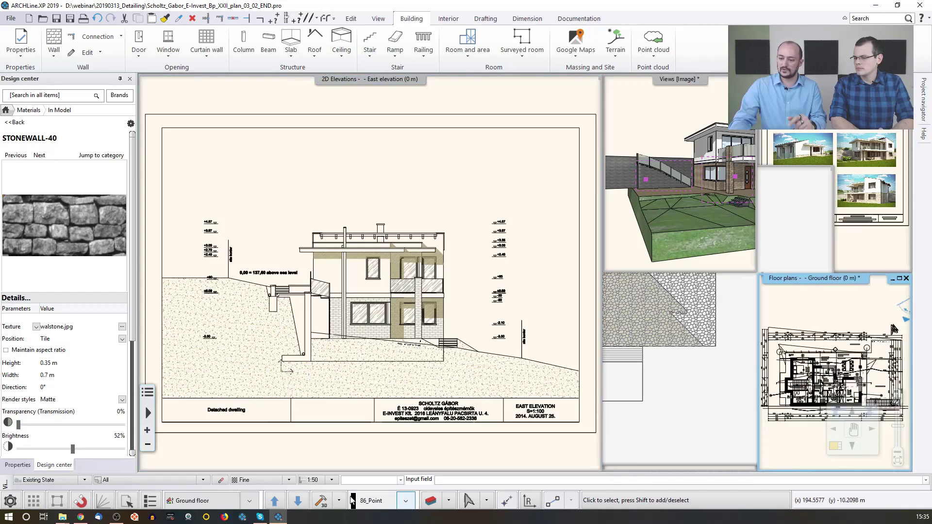
left_click(321, 501)
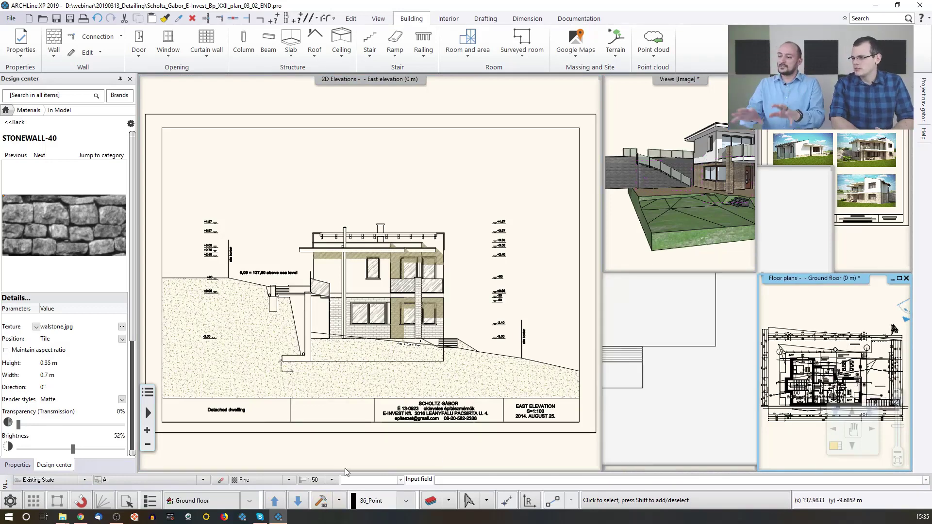
left_click(687, 359)
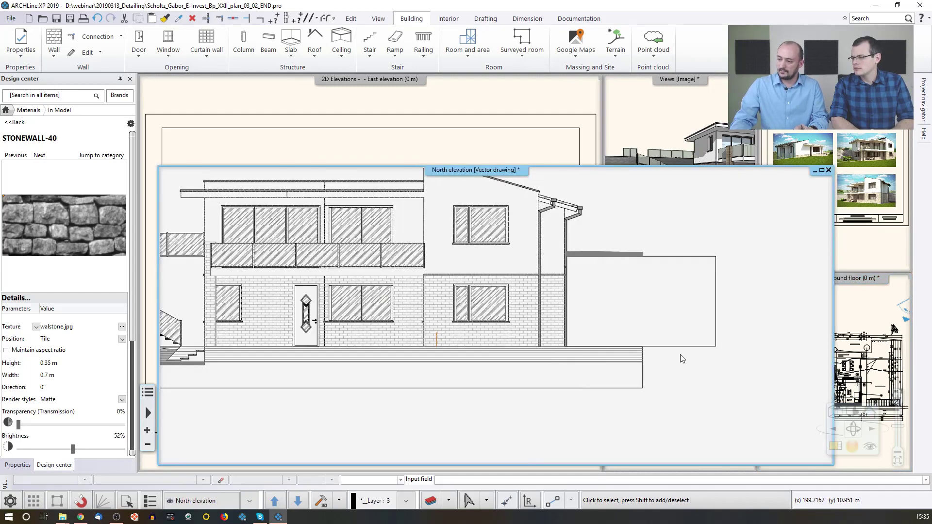